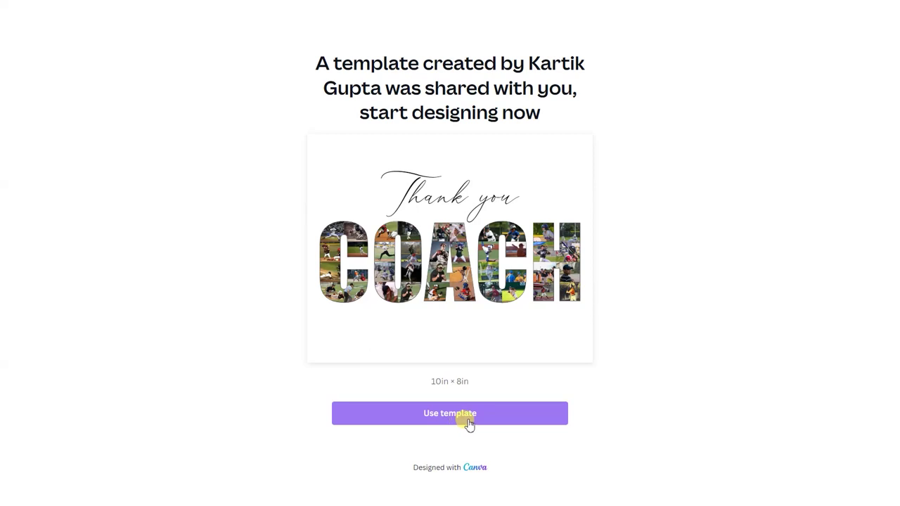
Use the shared Thank you COACH template to start a new design
{"action": "left_click", "coordinate": [366, 418]}
Open the 10 × 8 in editable copy 'Copy of Collage Coach' in the editor
{"action": "left_click", "coordinate": [467, 419]}
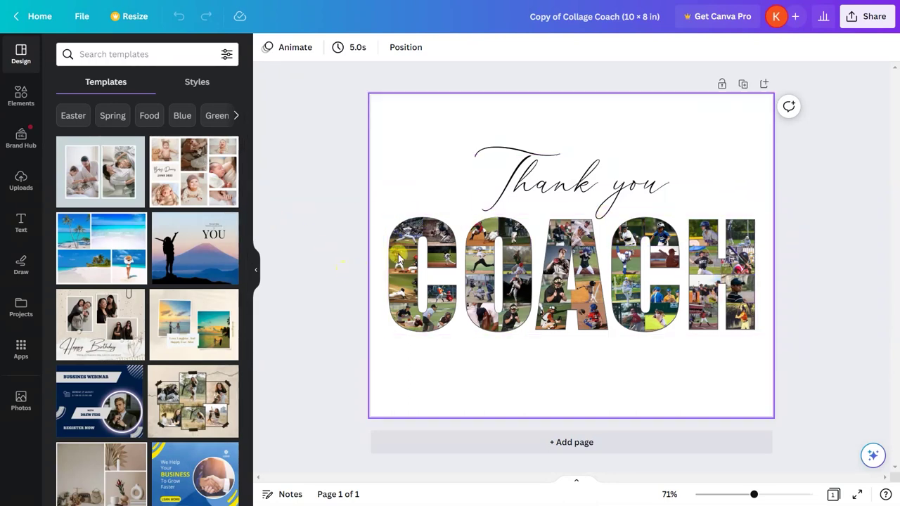
Drag the photos out of the C's top-left cell and the A's lower-left and upper-right cells, leaving placeholder scenery
{"action": "left_click", "coordinate": [443, 238]}
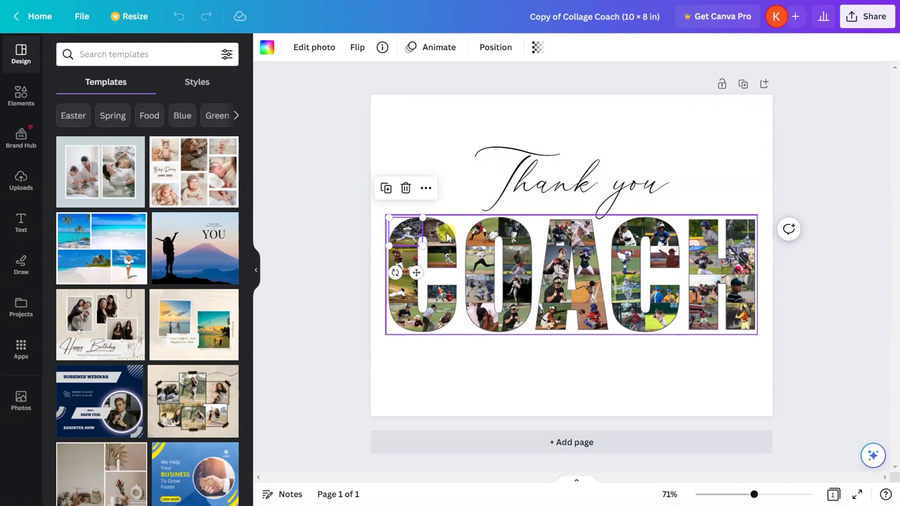
{"action": "left_click", "coordinate": [332, 281]}
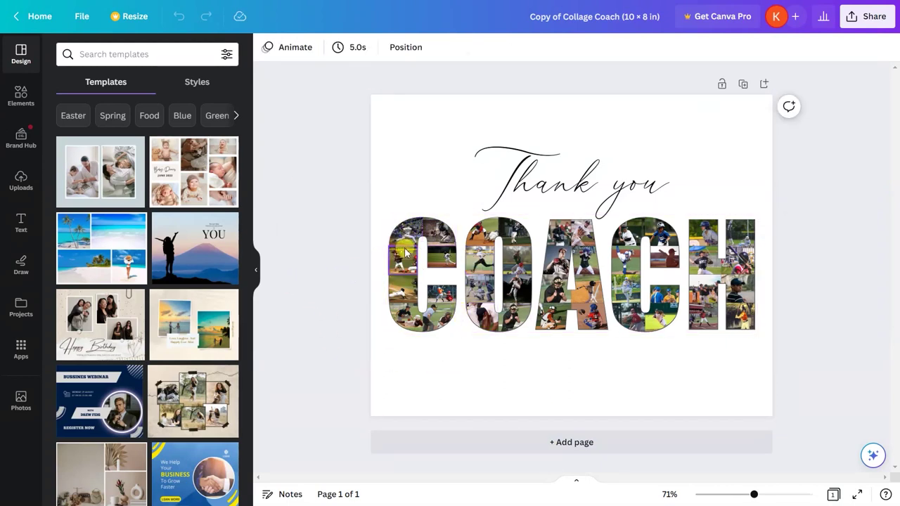
{"action": "left_click", "coordinate": [415, 242]}
{"action": "left_click_drag", "start_coordinate": [415, 242], "coordinate": [566, 322]}
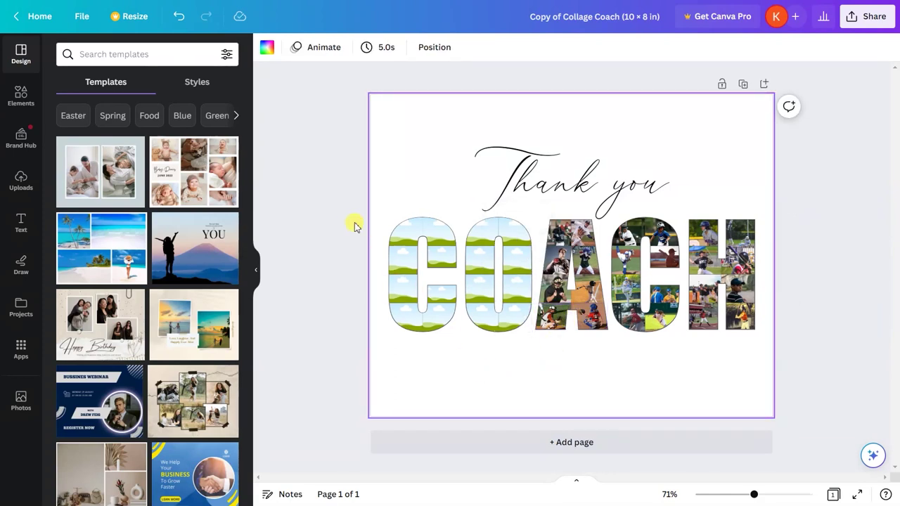
{"action": "left_click", "coordinate": [554, 325]}
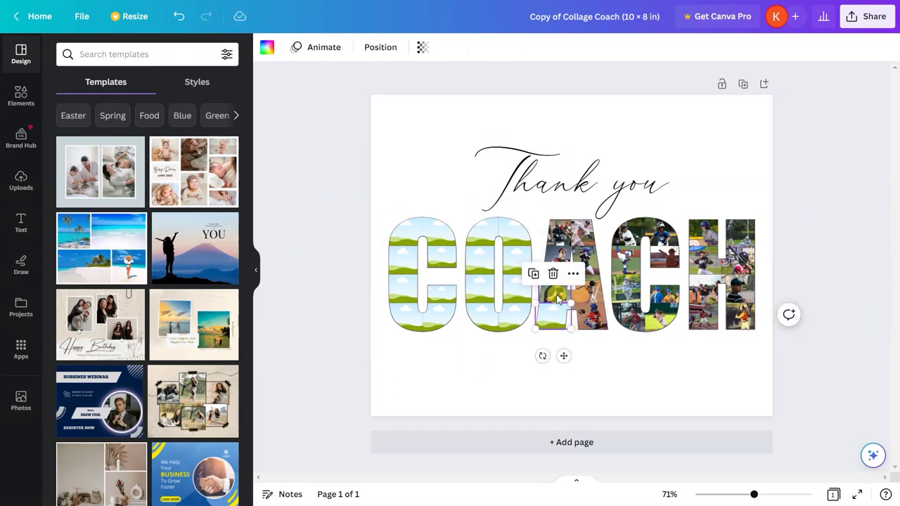
{"action": "left_click_drag", "start_coordinate": [558, 298], "coordinate": [584, 236]}
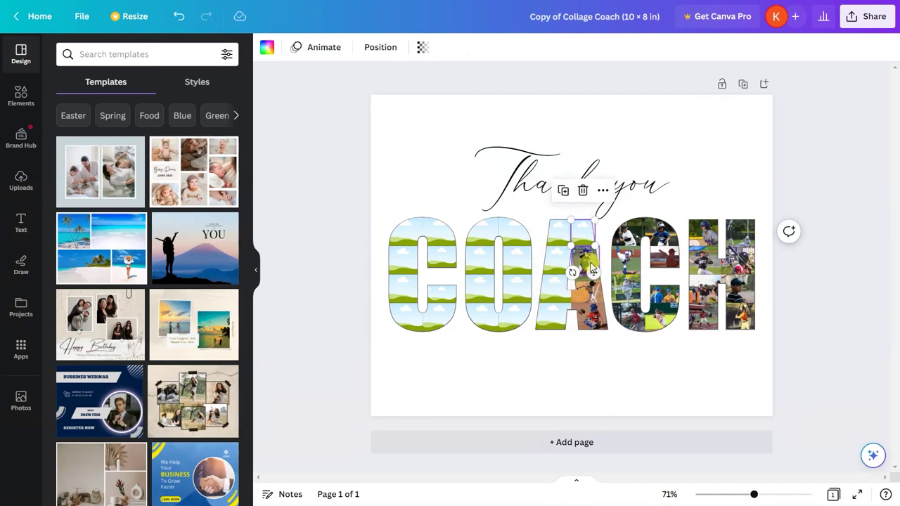
{"action": "left_click_drag", "start_coordinate": [592, 268], "coordinate": [605, 357]}
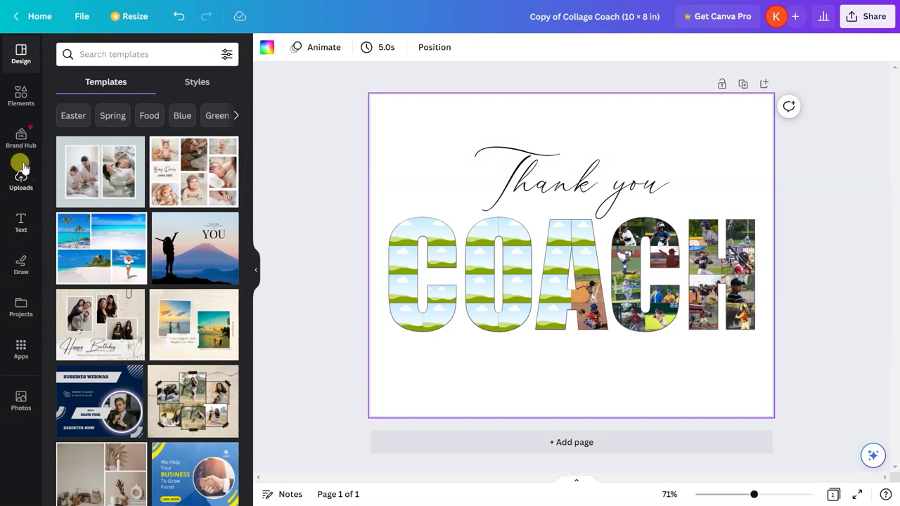
Upload pexels-photo-2833394.jpeg from Downloads into the design's Uploads
{"action": "left_click", "coordinate": [21, 187]}
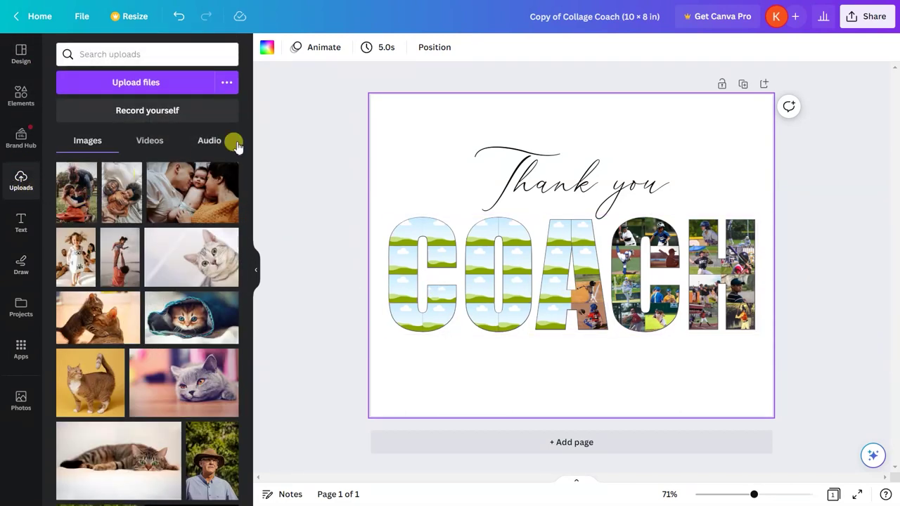
{"action": "left_click", "coordinate": [126, 84]}
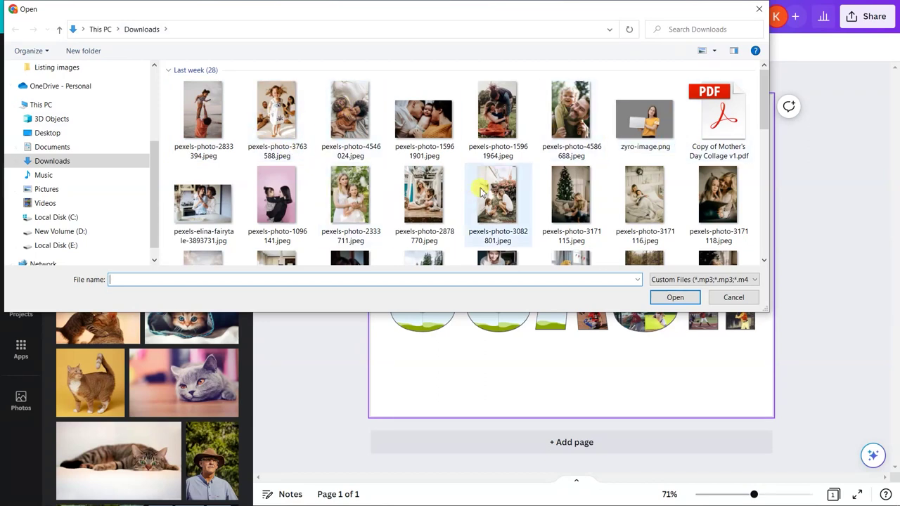
{"action": "left_click", "coordinate": [496, 211]}
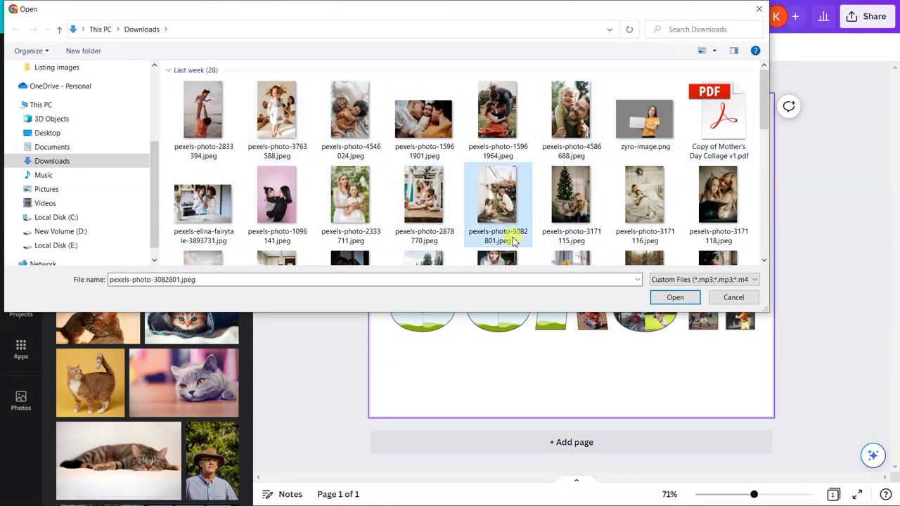
{"action": "left_click", "coordinate": [225, 151]}
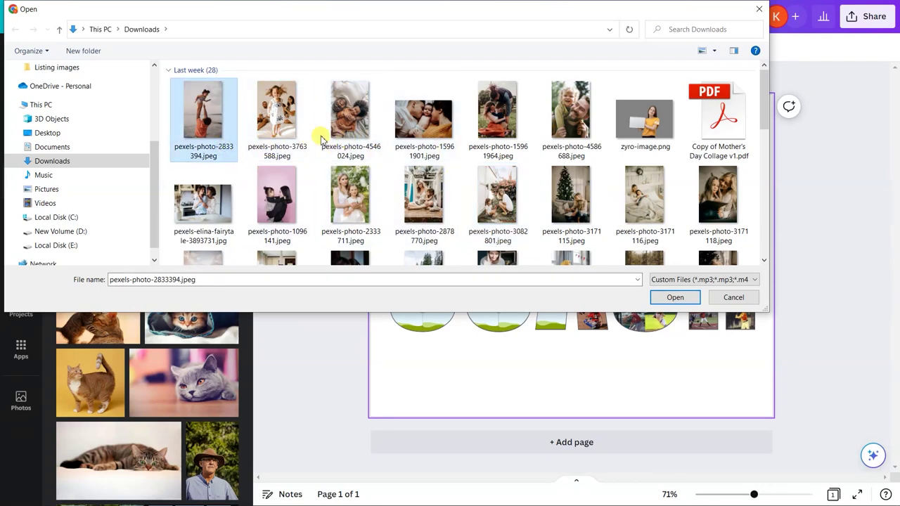
{"action": "left_click", "coordinate": [357, 141], "text": "ctrl"}
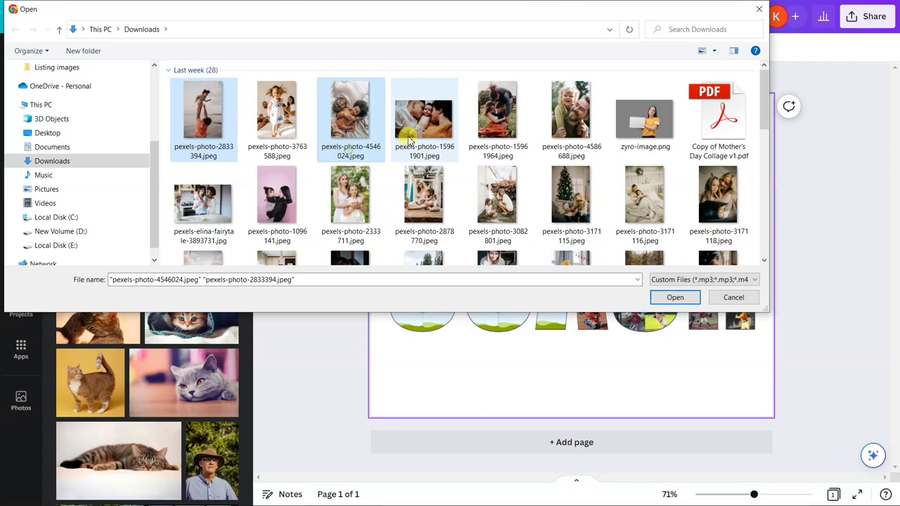
{"action": "left_click", "coordinate": [498, 123], "text": "ctrl"}
{"action": "left_click", "coordinate": [581, 126], "text": "ctrl"}
{"action": "left_click", "coordinate": [571, 200], "text": "ctrl"}
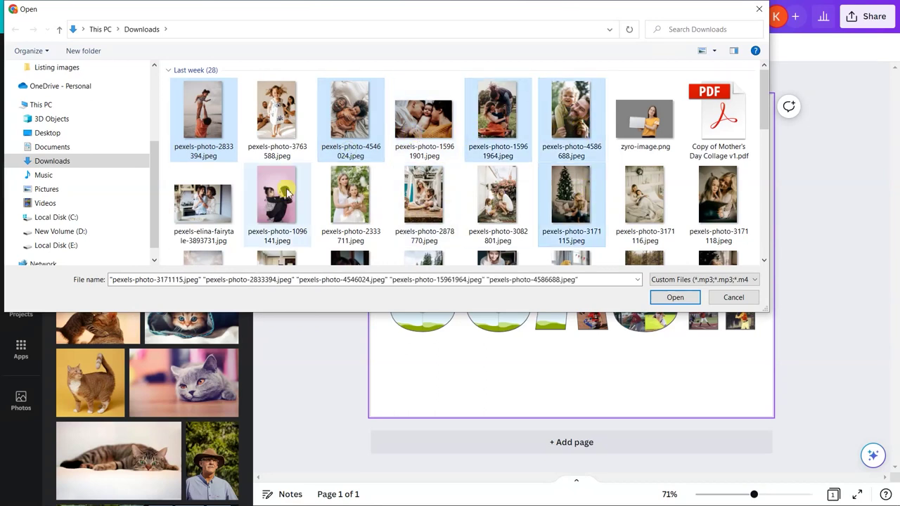
{"action": "left_click", "coordinate": [187, 144]}
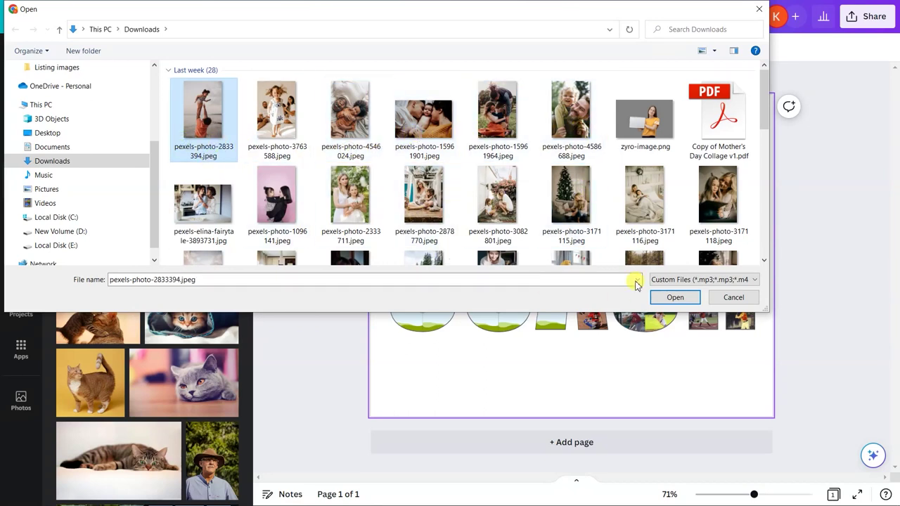
{"action": "left_click", "coordinate": [675, 298]}
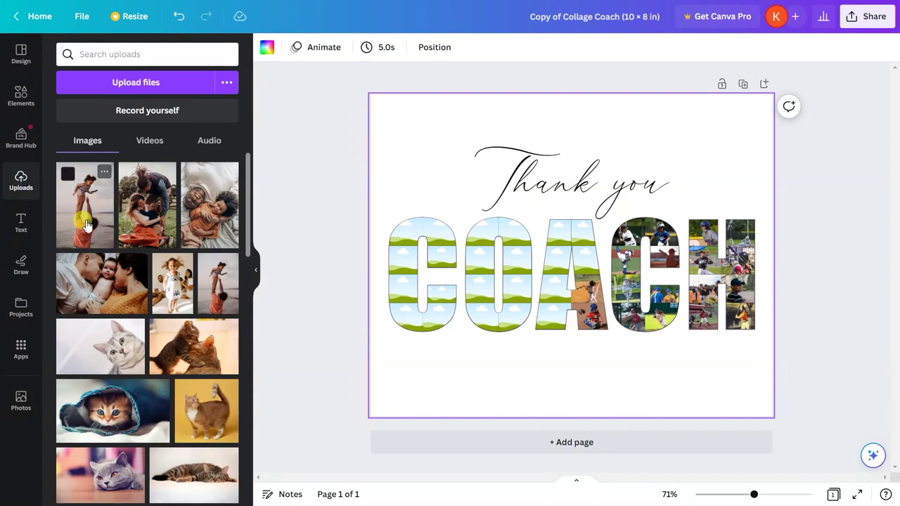
Drop the newly uploaded beach photo into the C's top-left frame
{"action": "left_click_drag", "start_coordinate": [86, 225], "coordinate": [407, 245]}
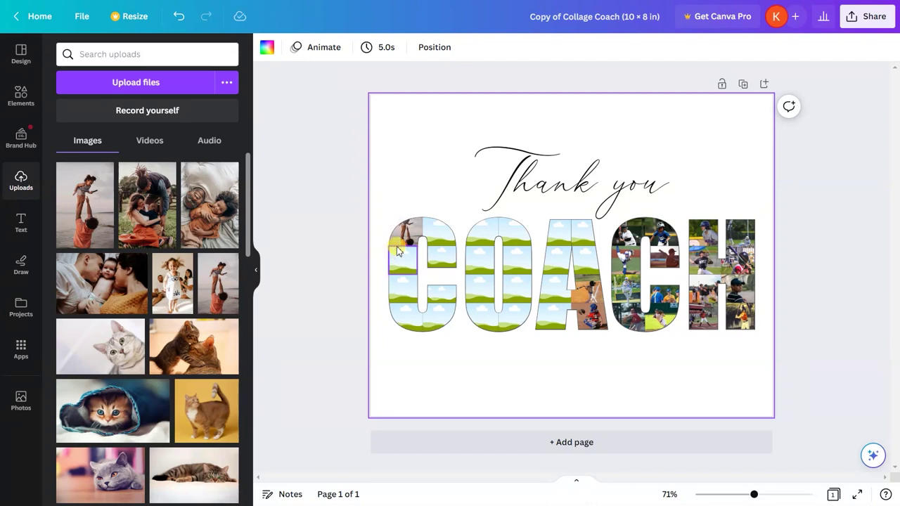
Zoom in, then enlarge and reposition the beach photo to frame the figures in the C's top-left cell
{"action": "scroll", "coordinate": [375, 227], "scroll_direction": "up", "scroll_amount": 5}
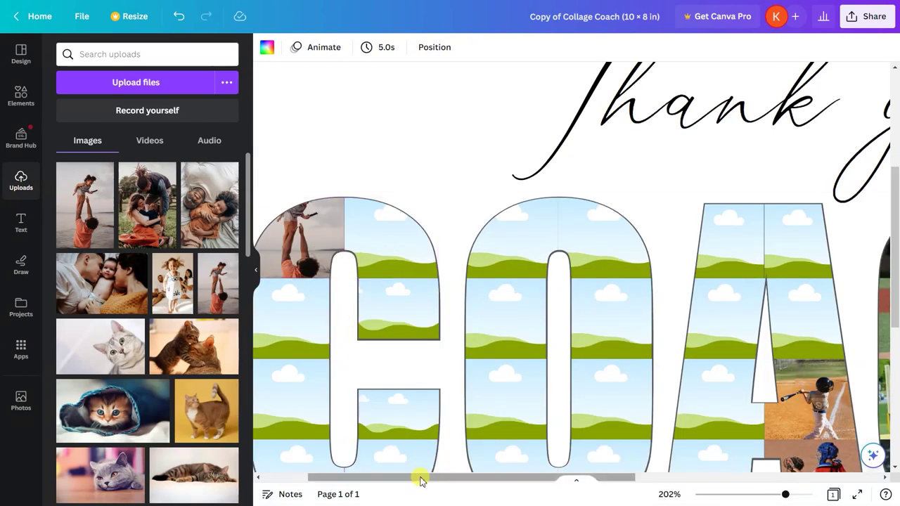
{"action": "left_click_drag", "start_coordinate": [421, 481], "coordinate": [366, 478]}
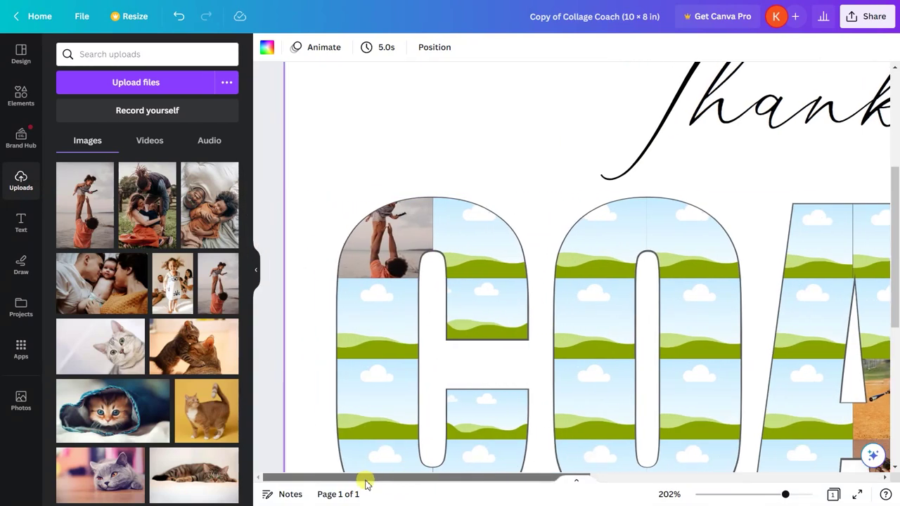
{"action": "left_click", "coordinate": [383, 255]}
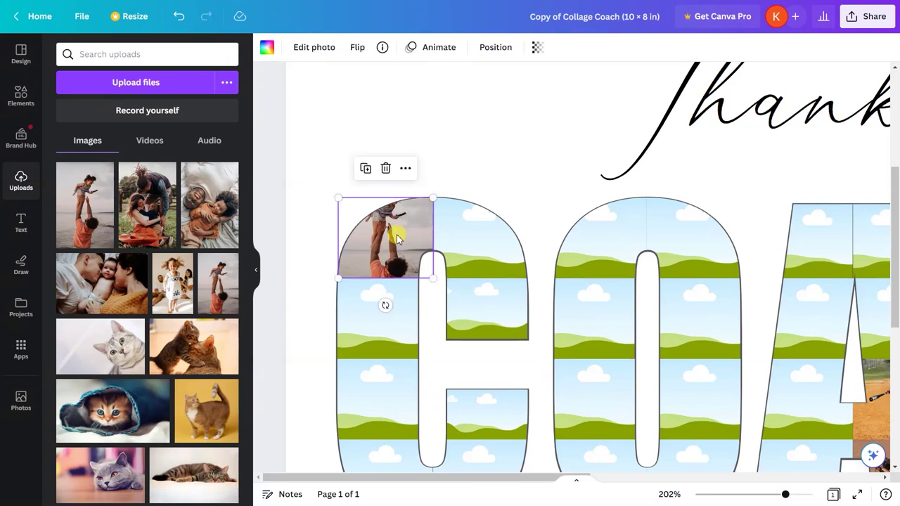
{"action": "double_click", "coordinate": [397, 239]}
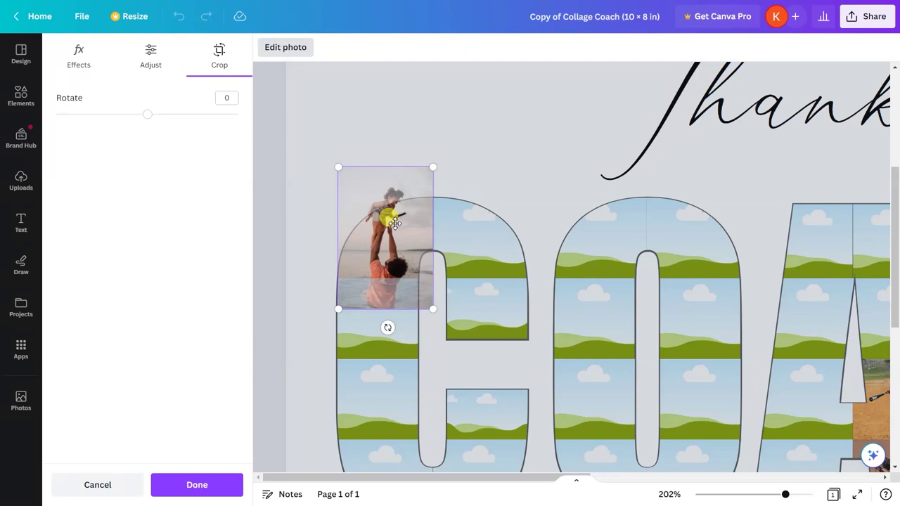
{"action": "left_click_drag", "start_coordinate": [395, 224], "coordinate": [404, 257]}
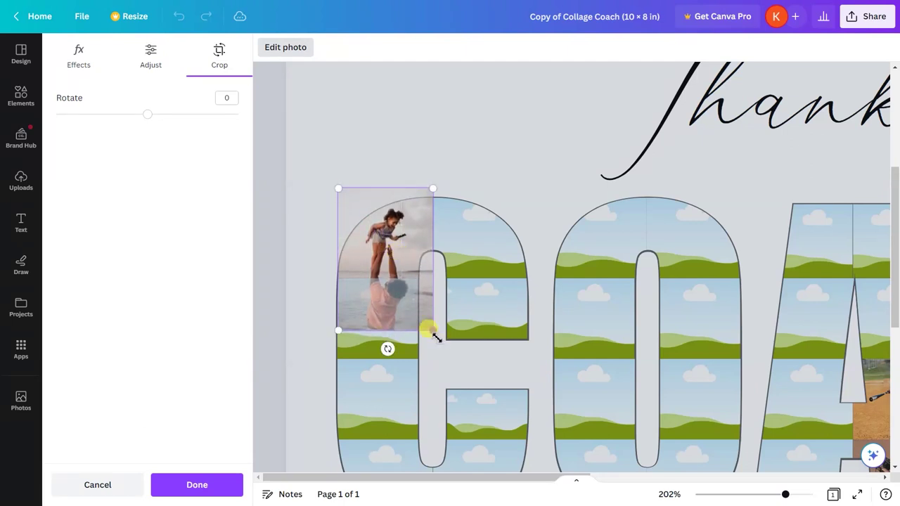
{"action": "left_click_drag", "start_coordinate": [434, 336], "coordinate": [457, 345]}
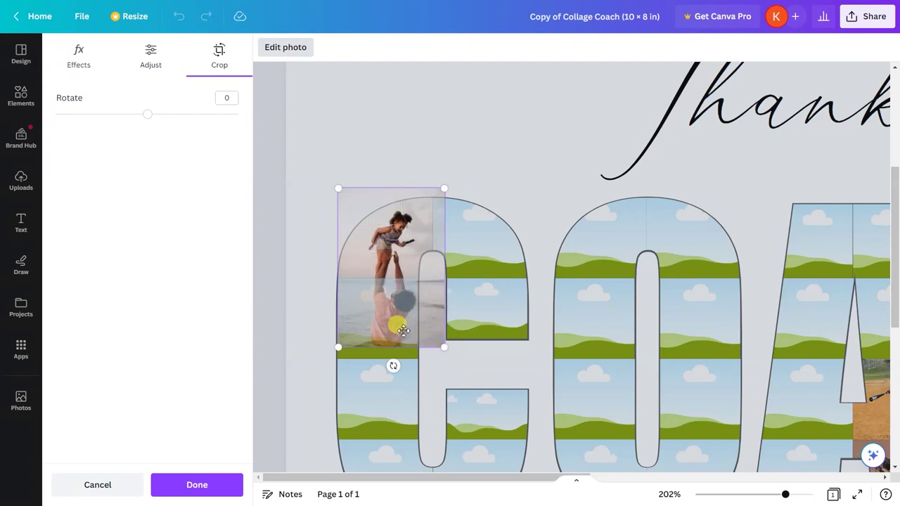
{"action": "left_click_drag", "start_coordinate": [396, 321], "coordinate": [394, 244]}
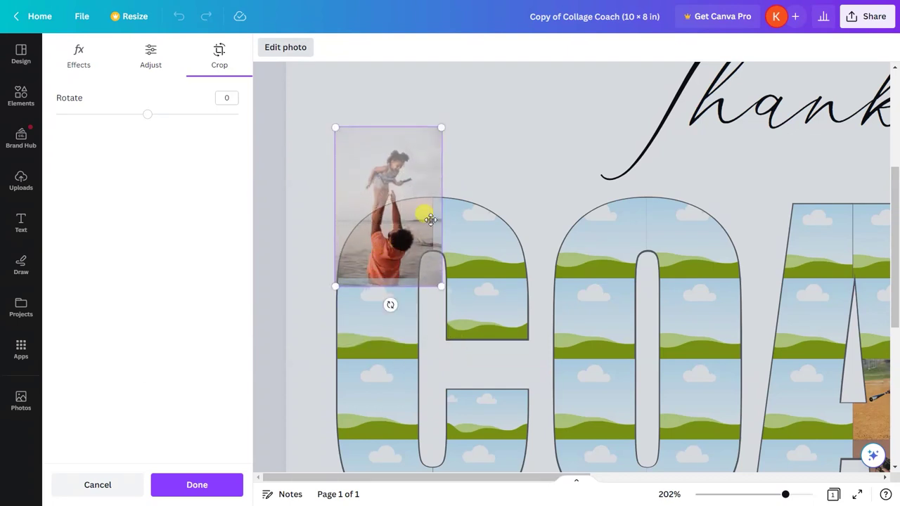
{"action": "left_click", "coordinate": [498, 160]}
{"action": "left_click", "coordinate": [498, 158]}
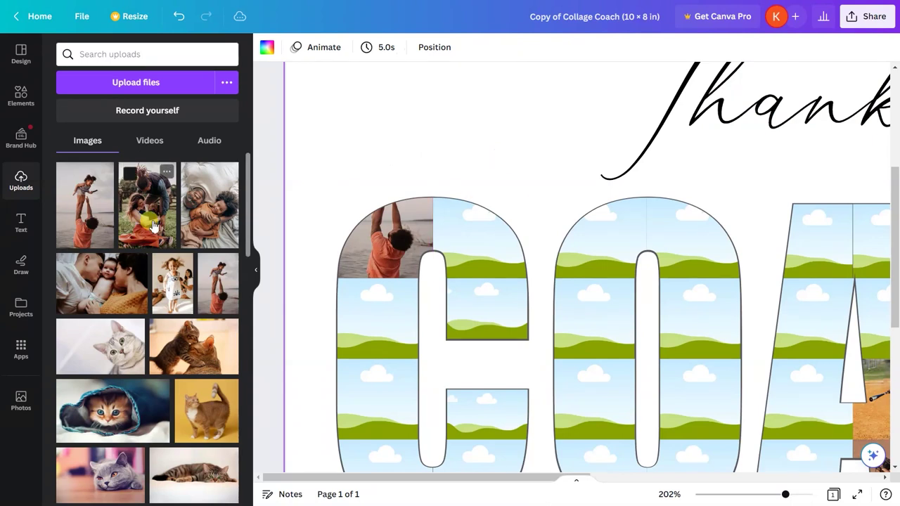
Place the family photo in the C's top-right cell and adjust its crop
{"action": "left_click_drag", "start_coordinate": [149, 210], "coordinate": [472, 261]}
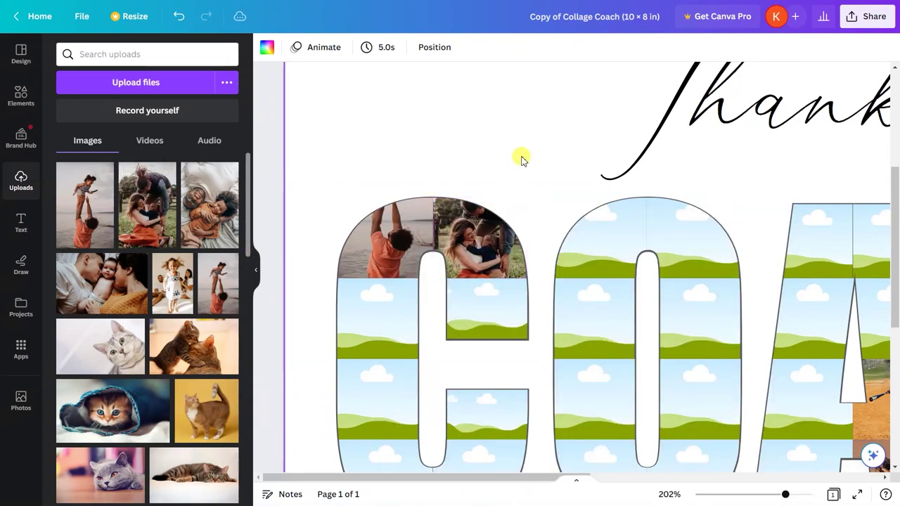
{"action": "left_click", "coordinate": [477, 288]}
{"action": "double_click", "coordinate": [472, 278]}
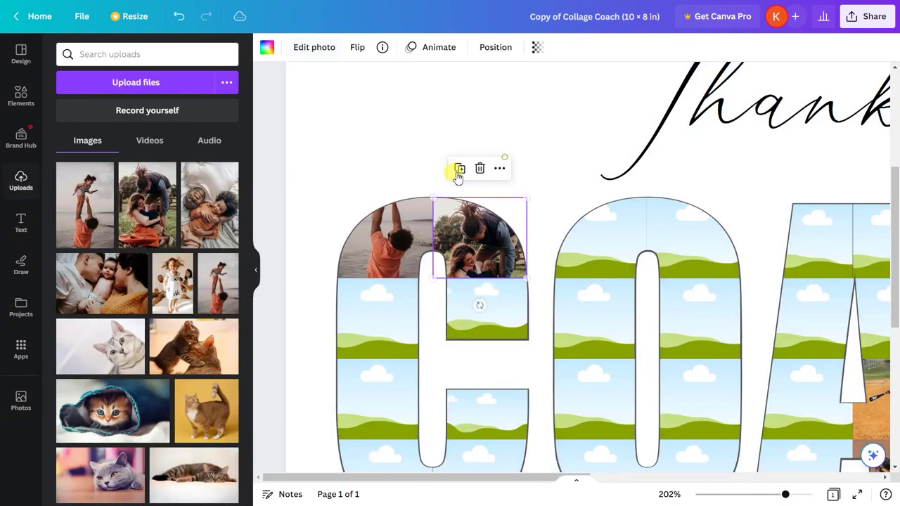
{"action": "left_click", "coordinate": [458, 177]}
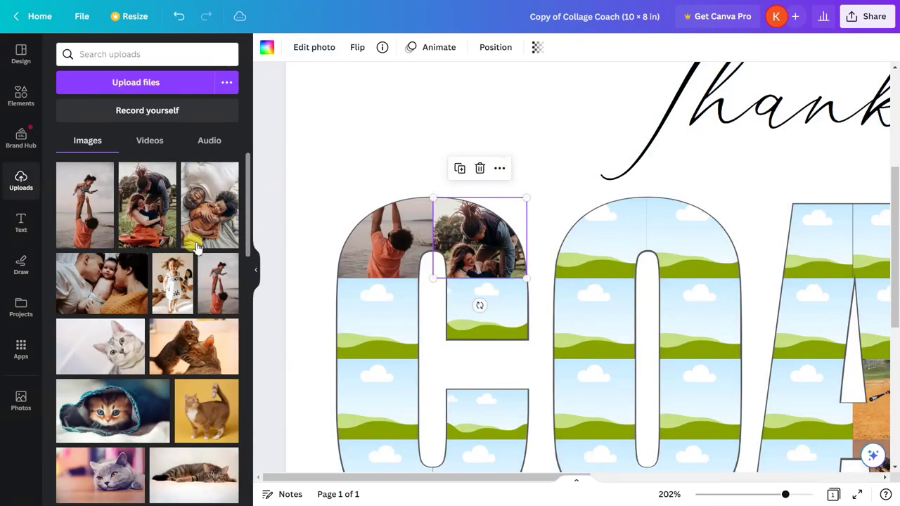
{"action": "scroll", "coordinate": [629, 222], "scroll_direction": "down", "scroll_amount": 5}
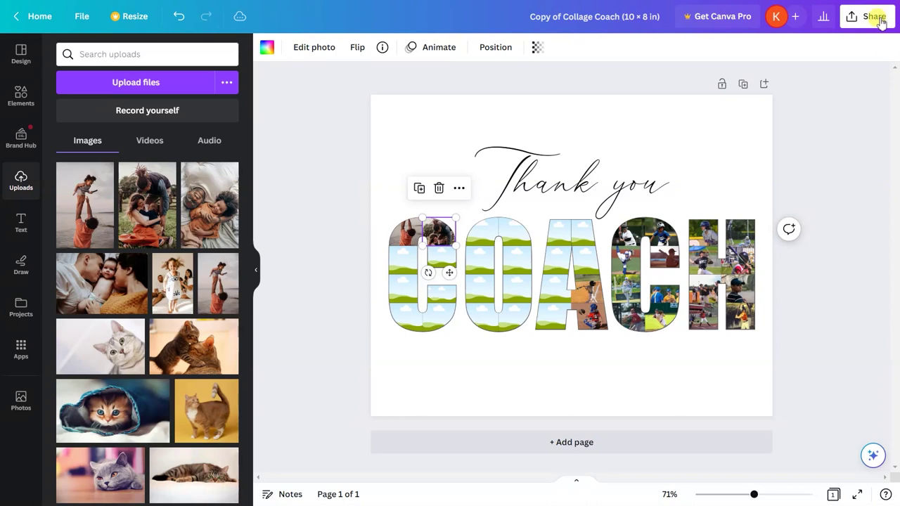
Download the design as PDF Print with the RGB colour profile
{"action": "left_click", "coordinate": [870, 16]}
{"action": "left_click", "coordinate": [747, 322]}
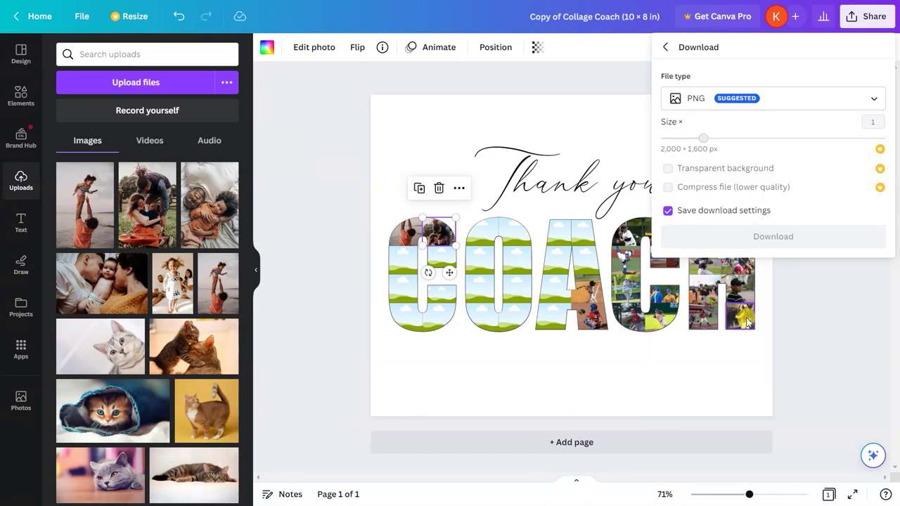
{"action": "left_click", "coordinate": [720, 102]}
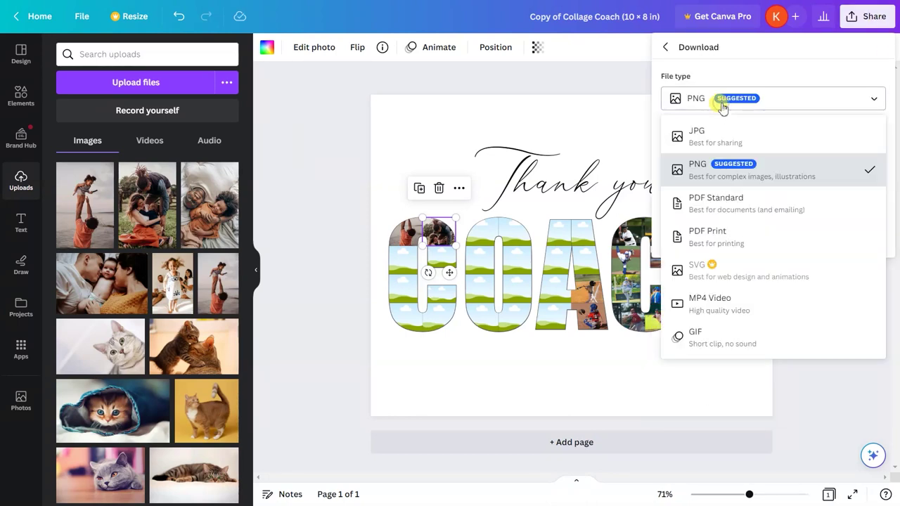
{"action": "left_click", "coordinate": [740, 241]}
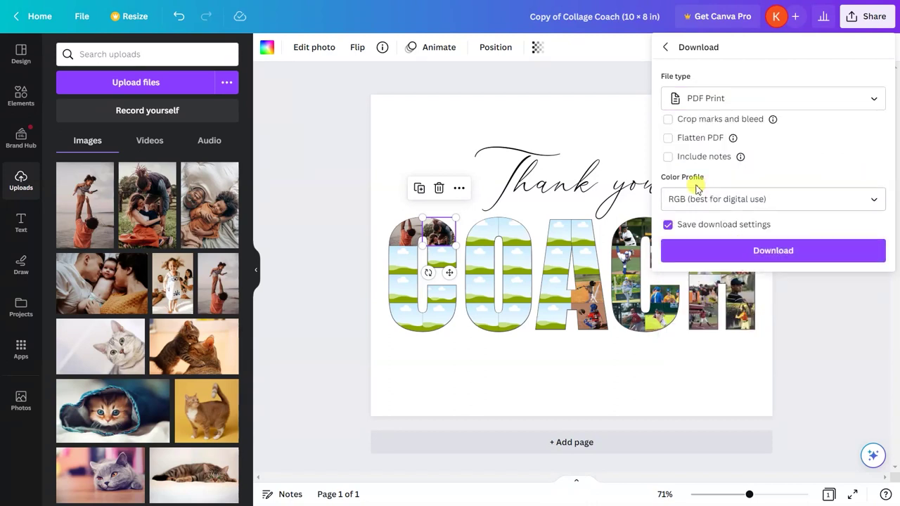
{"action": "left_click", "coordinate": [698, 203]}
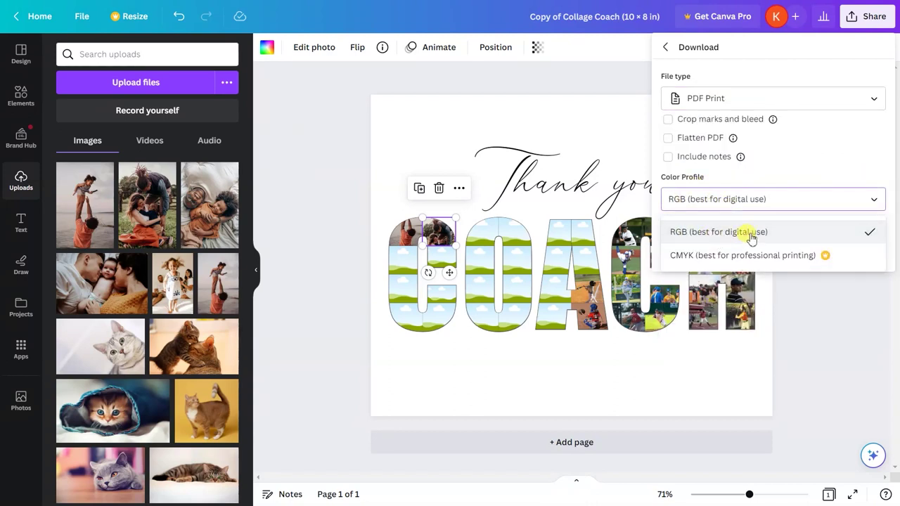
{"action": "left_click", "coordinate": [705, 202]}
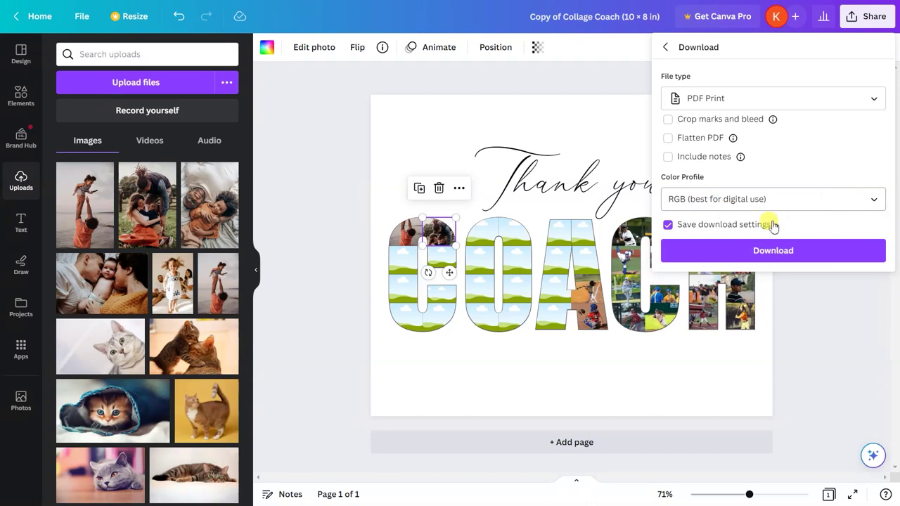
{"action": "left_click", "coordinate": [753, 252]}
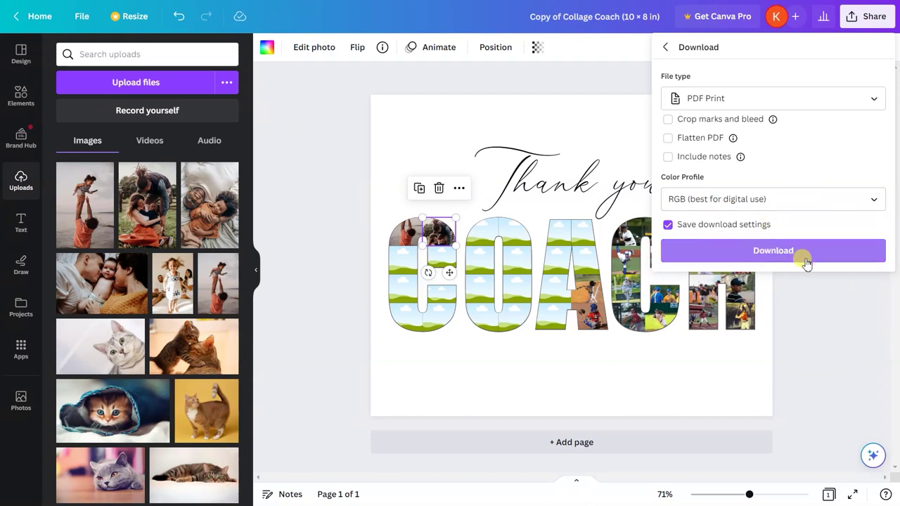
{"action": "left_click", "coordinate": [761, 252]}
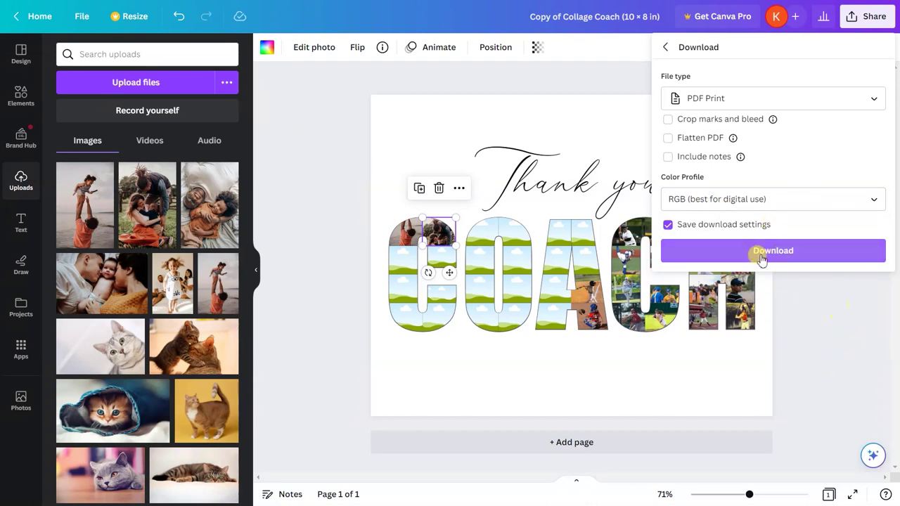
{"action": "left_click", "coordinate": [779, 257]}
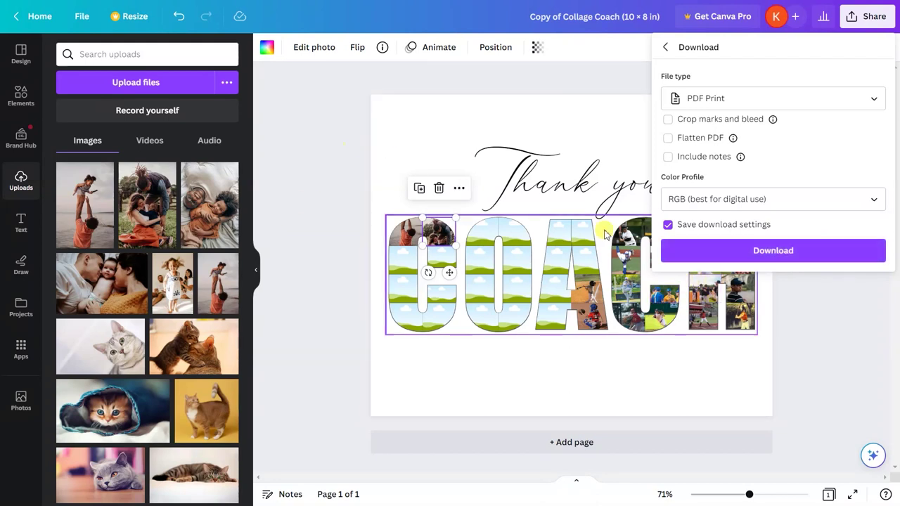
Close the download panel and check the Resize options: custom size 10 × 8 in, Canva Pro required
{"action": "left_click", "coordinate": [857, 344]}
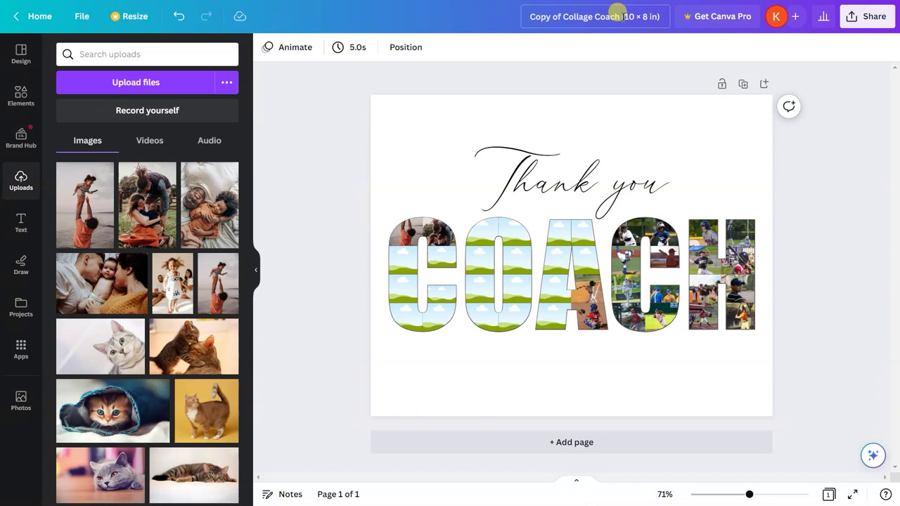
{"action": "left_click", "coordinate": [636, 16]}
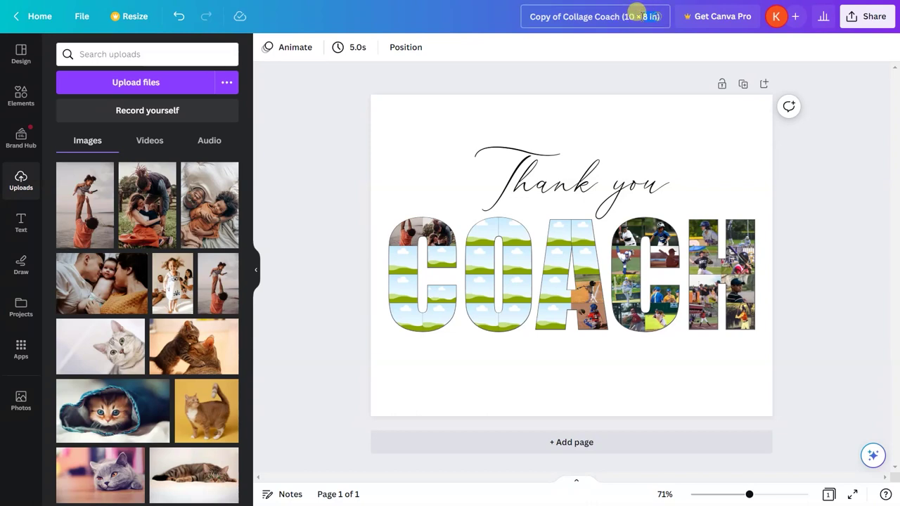
{"action": "left_click", "coordinate": [123, 15]}
{"action": "left_click", "coordinate": [138, 116]}
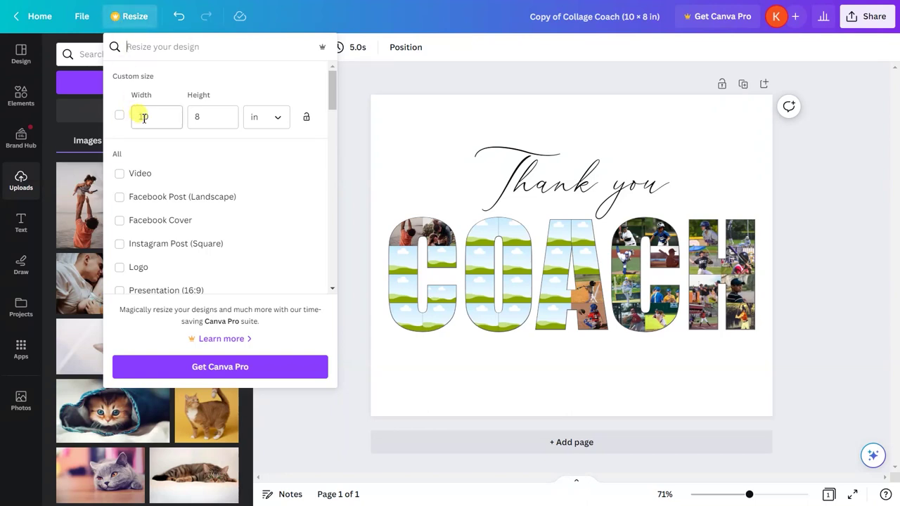
{"action": "left_click", "coordinate": [115, 26]}
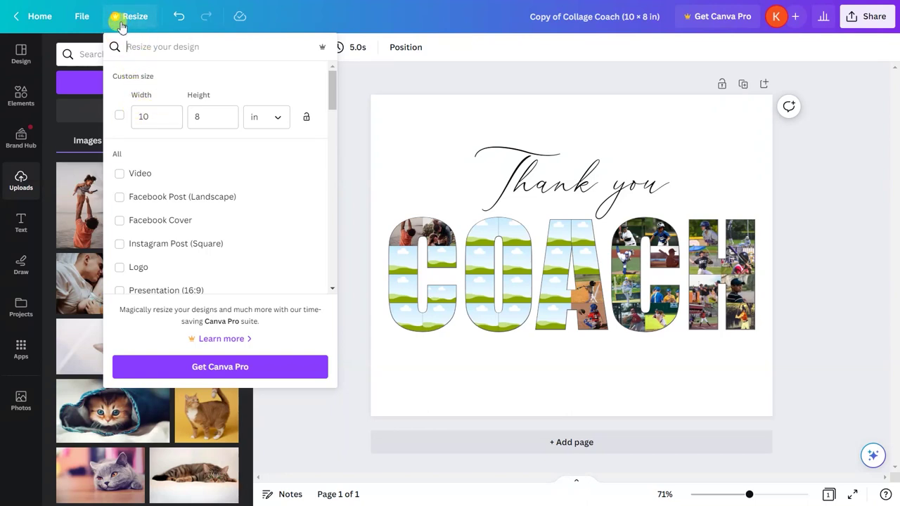
{"action": "left_click", "coordinate": [223, 371]}
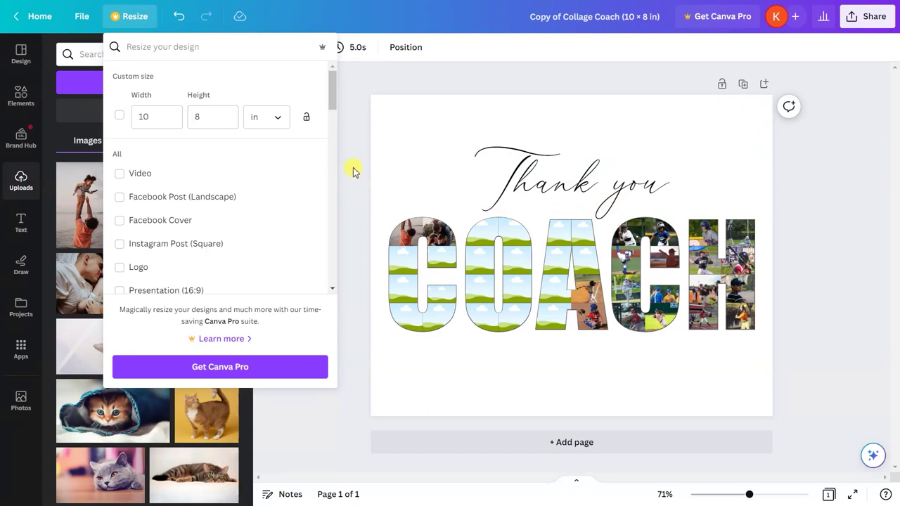
Select all elements and browse the Layers list of text, photo frames, COACH letters and background
{"action": "left_click", "coordinate": [391, 168]}
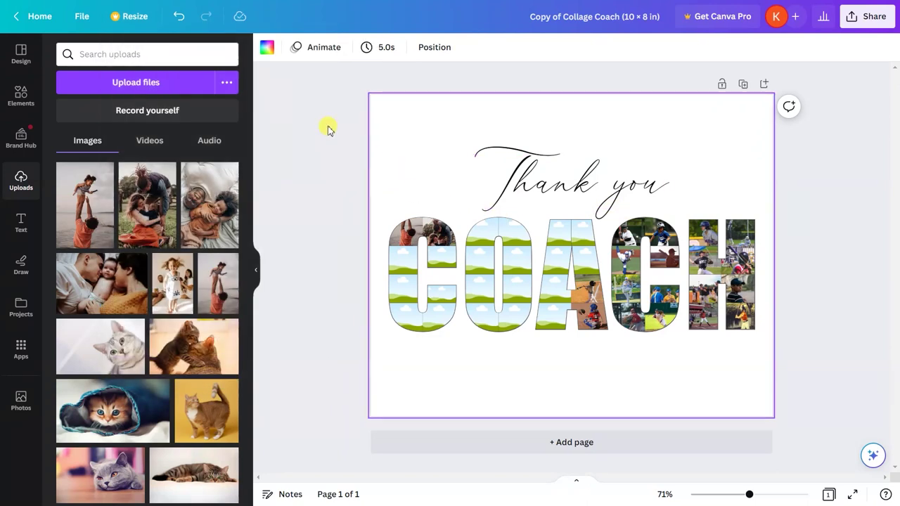
{"action": "left_click_drag", "start_coordinate": [318, 108], "coordinate": [804, 398]}
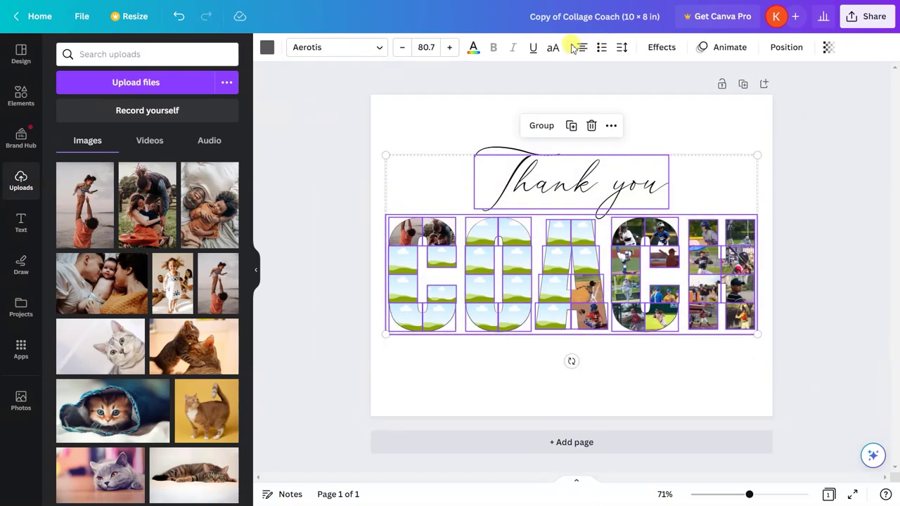
{"action": "left_click", "coordinate": [786, 47]}
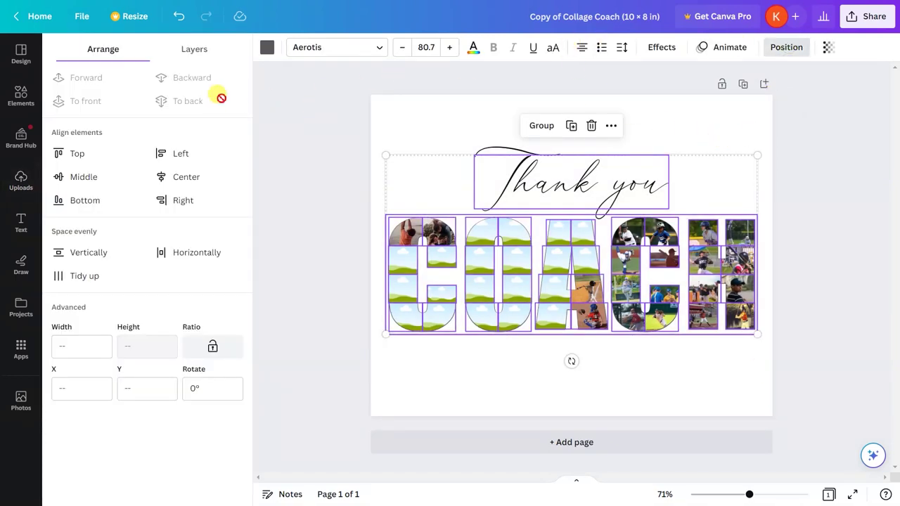
{"action": "left_click", "coordinate": [187, 52]}
{"action": "scroll", "coordinate": [211, 211], "scroll_direction": "down", "scroll_amount": 5}
{"action": "scroll", "coordinate": [208, 243], "scroll_direction": "down", "scroll_amount": 10}
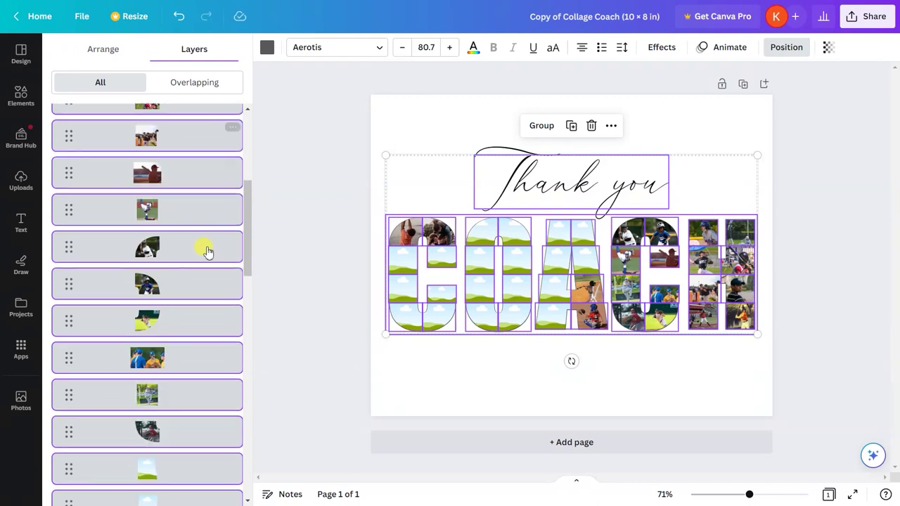
{"action": "scroll", "coordinate": [213, 363], "scroll_direction": "down", "scroll_amount": 2}
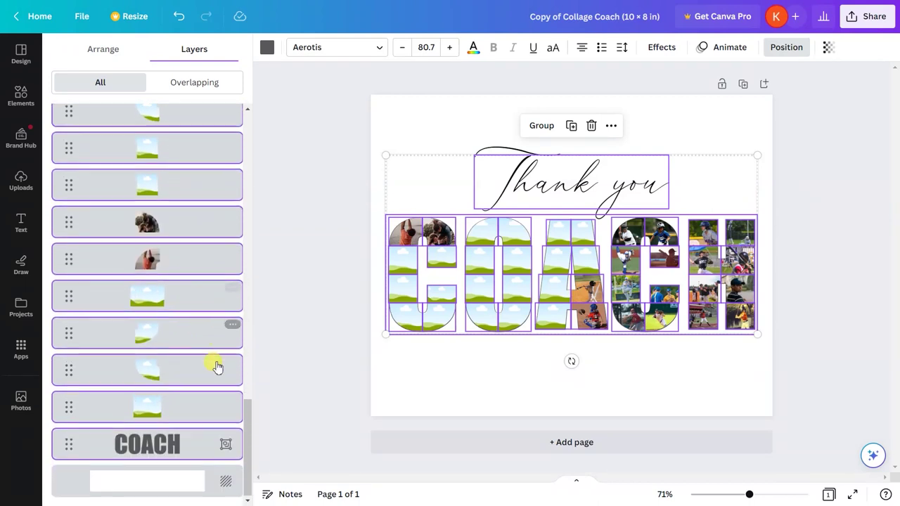
{"action": "scroll", "coordinate": [227, 213], "scroll_direction": "up", "scroll_amount": 15}
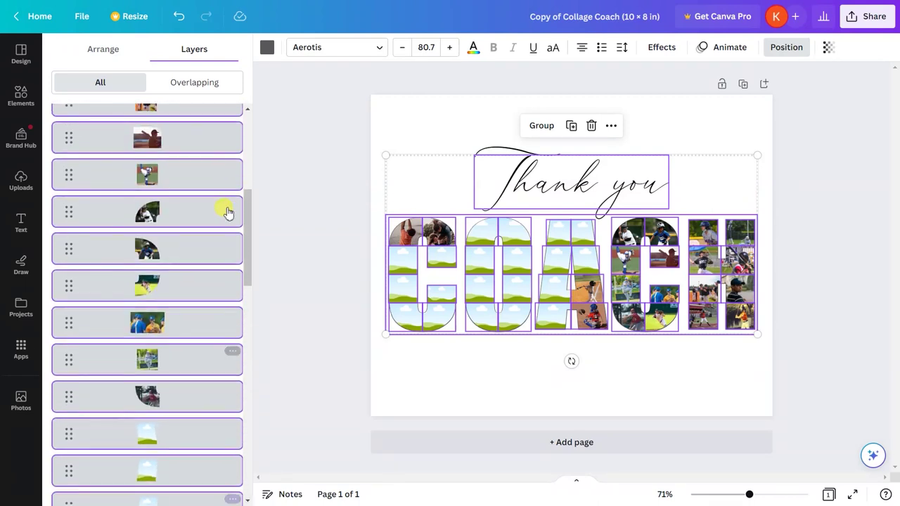
{"action": "scroll", "coordinate": [217, 225], "scroll_direction": "down", "scroll_amount": 10}
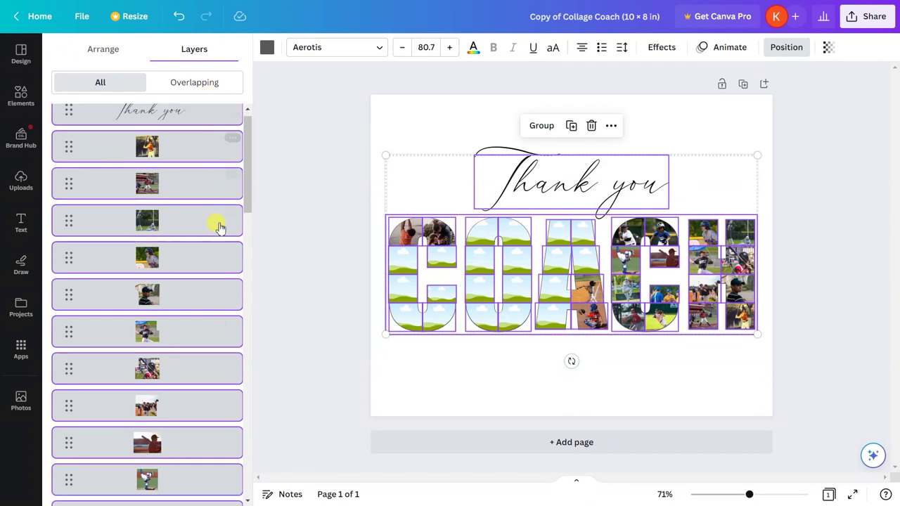
{"action": "left_click_drag", "start_coordinate": [245, 363], "coordinate": [224, 478]}
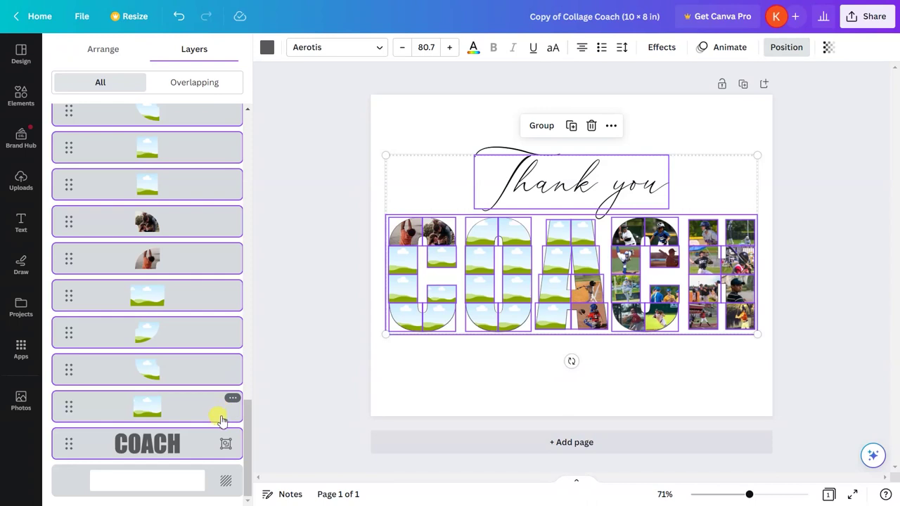
{"action": "scroll", "coordinate": [228, 401], "scroll_direction": "up", "scroll_amount": 5}
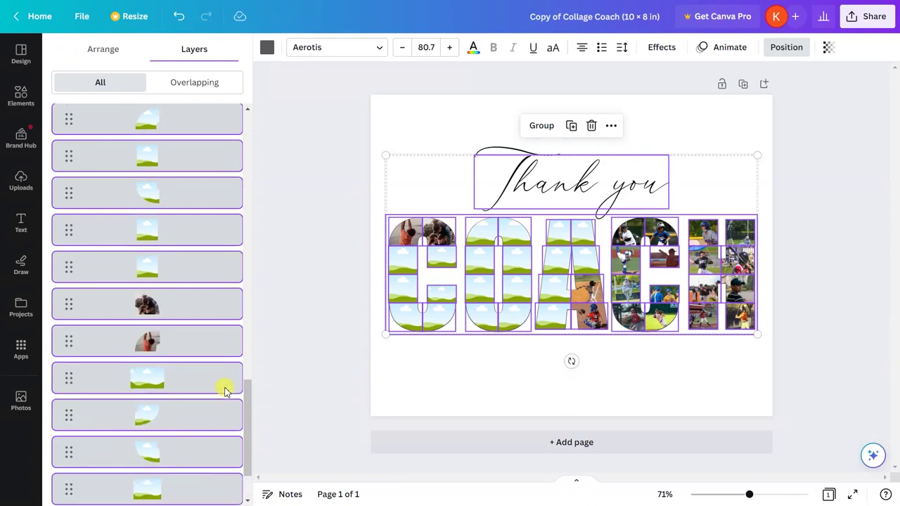
Lock and unlock a frame in the O, then reopen Uploads and select the Thank you text and COACH letters
{"action": "left_click", "coordinate": [513, 418]}
{"action": "left_click", "coordinate": [225, 314]}
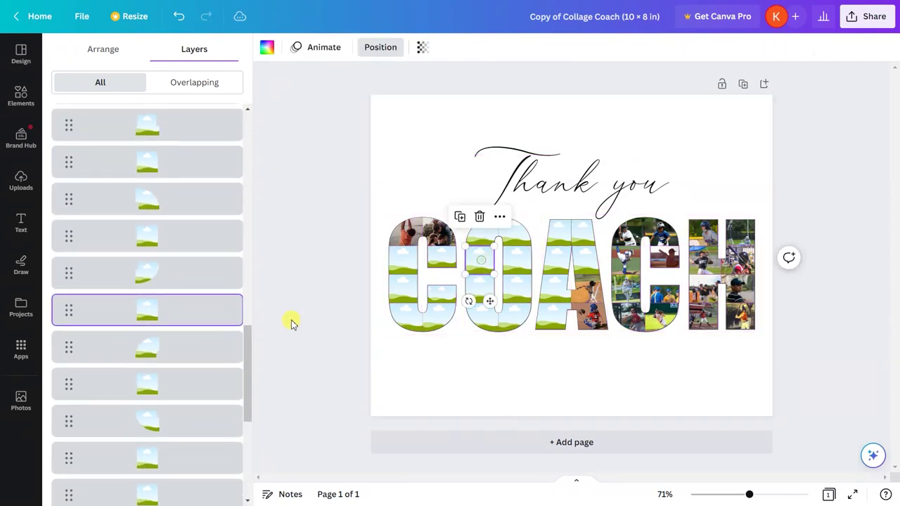
{"action": "right_click", "coordinate": [506, 226]}
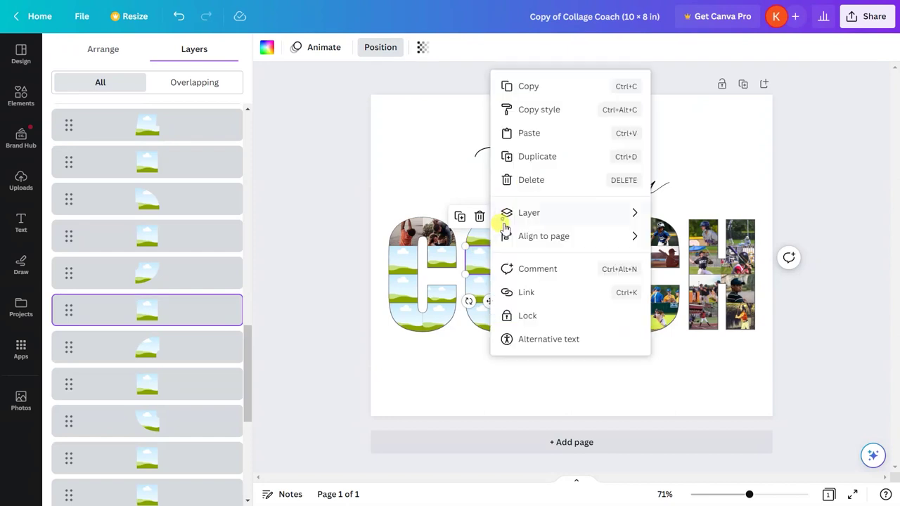
{"action": "left_click", "coordinate": [561, 312]}
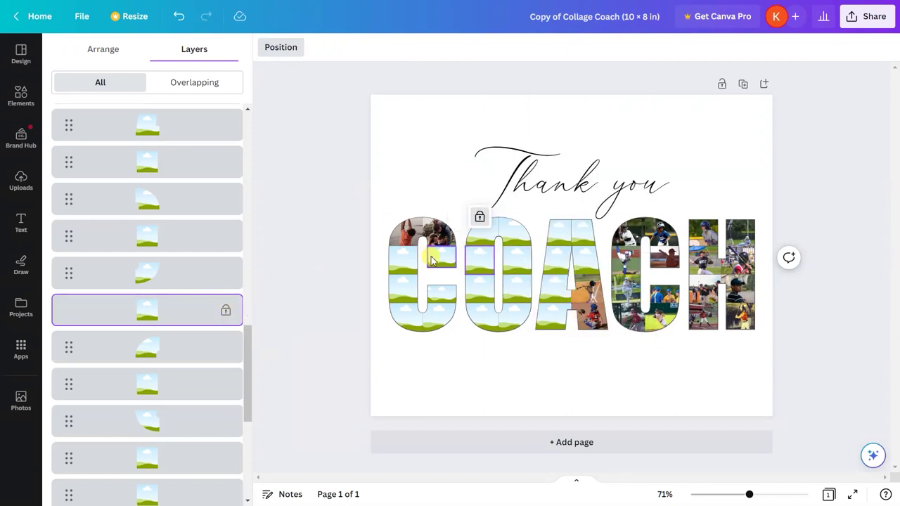
{"action": "left_click", "coordinate": [481, 219]}
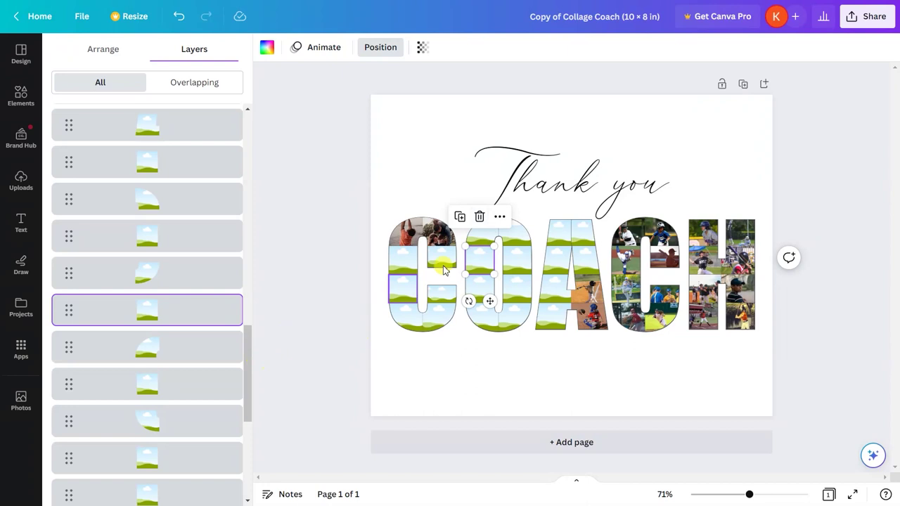
{"action": "left_click", "coordinate": [21, 181]}
{"action": "left_click_drag", "start_coordinate": [332, 83], "coordinate": [780, 362]}
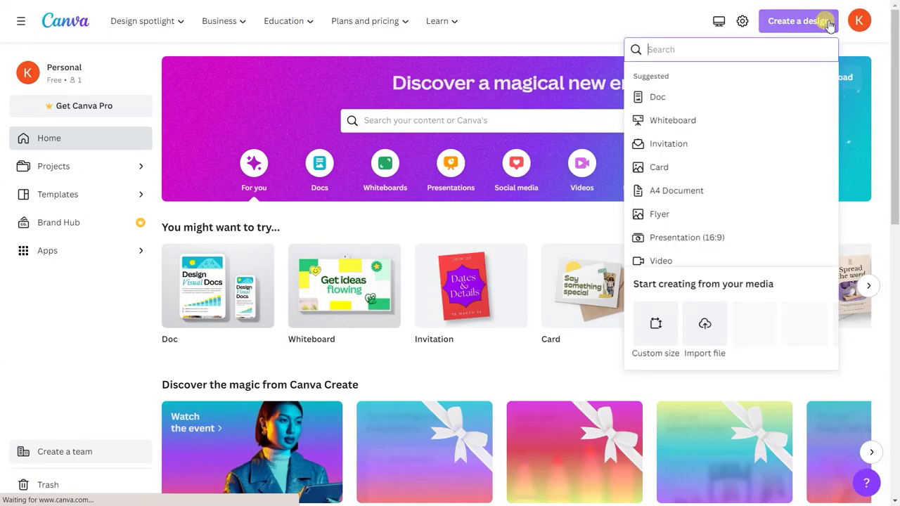
Start a custom-size design in inches with a width of 20, moving on to the height
{"action": "left_click", "coordinate": [661, 324]}
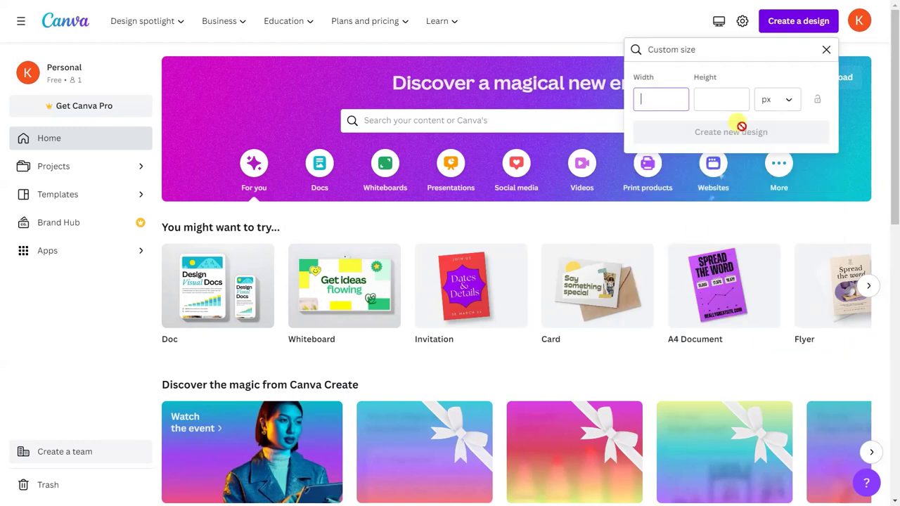
{"action": "left_click", "coordinate": [784, 99]}
{"action": "left_click", "coordinate": [774, 169]}
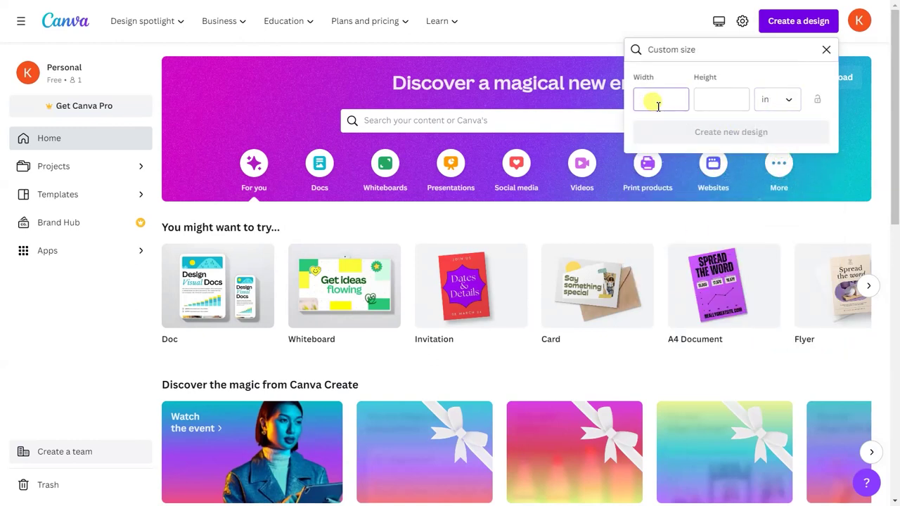
{"action": "left_click", "coordinate": [732, 95]}
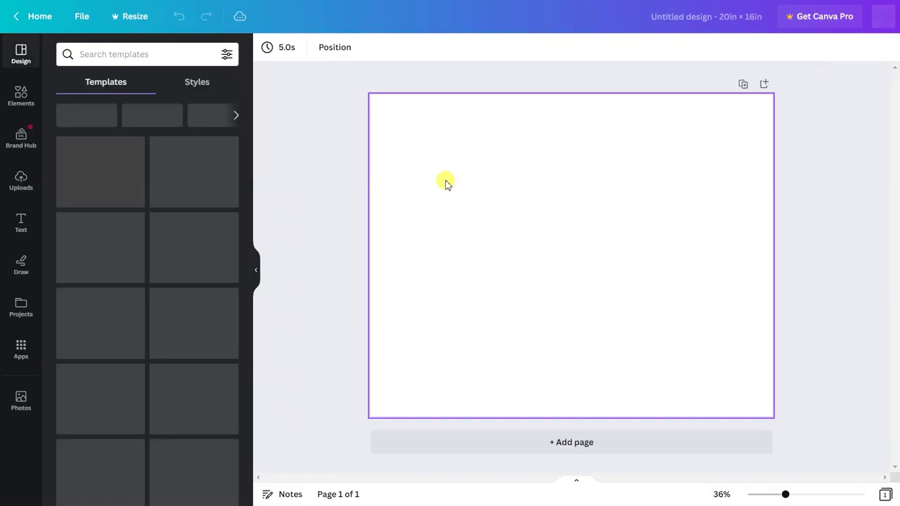
Paste the Thank you COACH photo-letter design onto the blank page and centre the whole group
{"action": "left_click", "coordinate": [474, 204]}
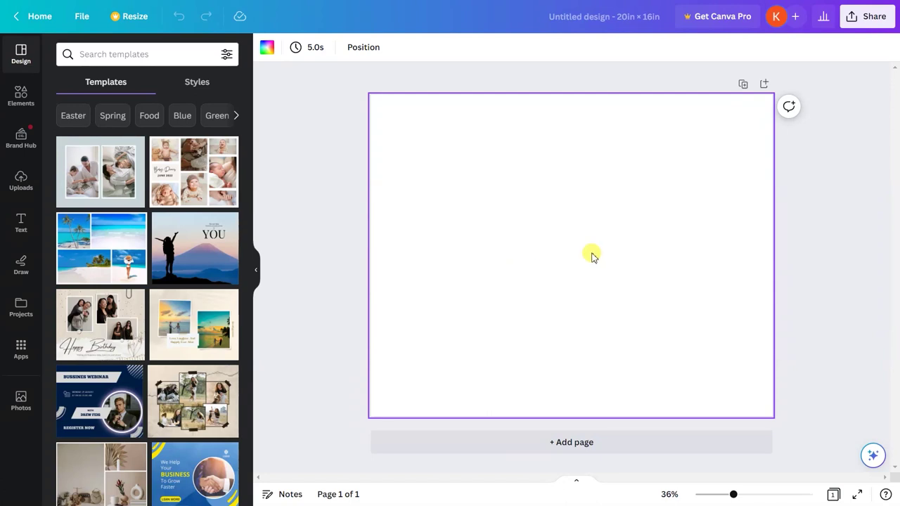
{"action": "key", "text": "ctrl+v"}
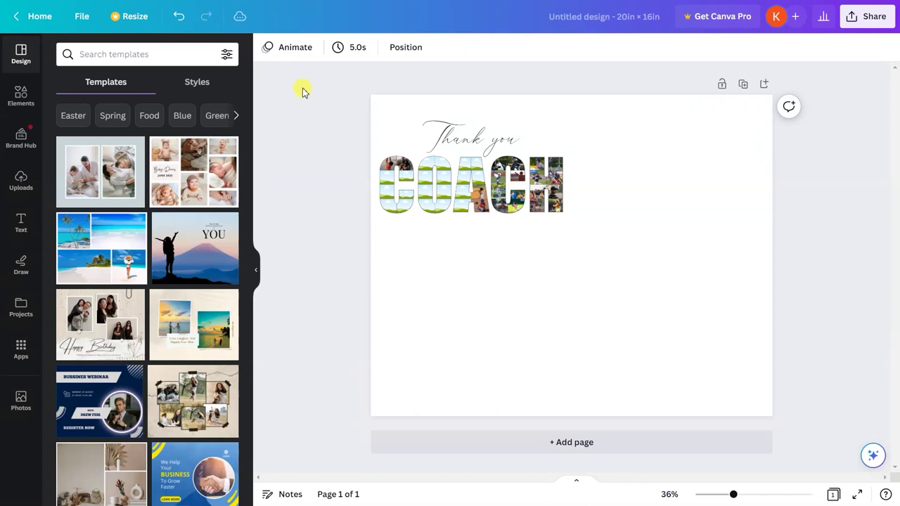
{"action": "left_click_drag", "start_coordinate": [302, 88], "coordinate": [715, 387]}
{"action": "left_click_drag", "start_coordinate": [623, 240], "coordinate": [630, 275]}
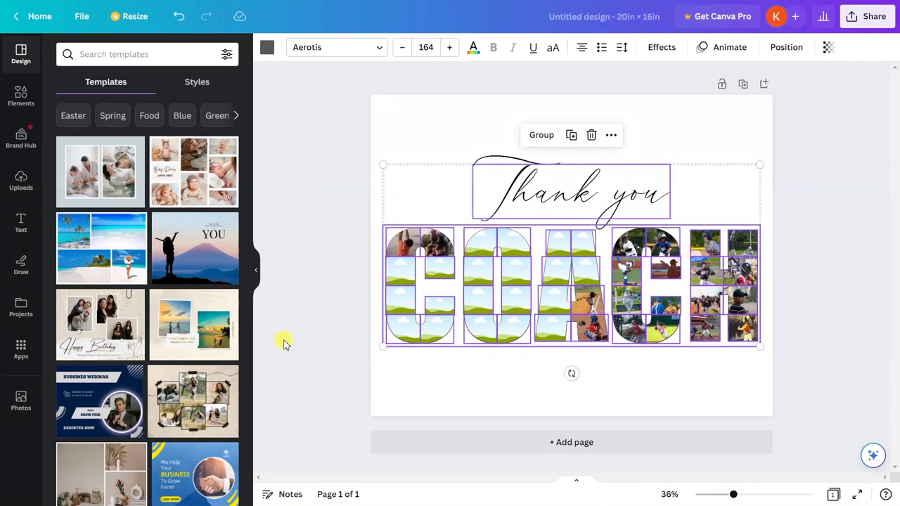
{"action": "left_click", "coordinate": [806, 261]}
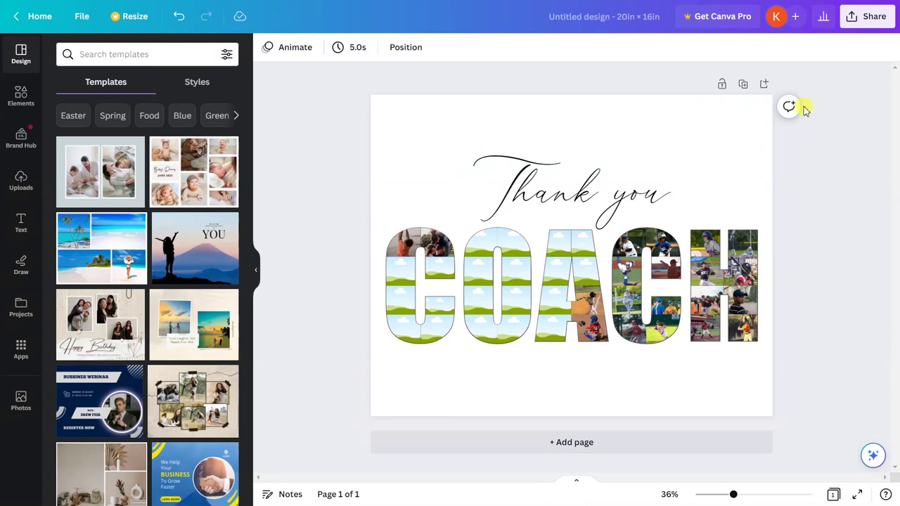
{"action": "left_click", "coordinate": [866, 19]}
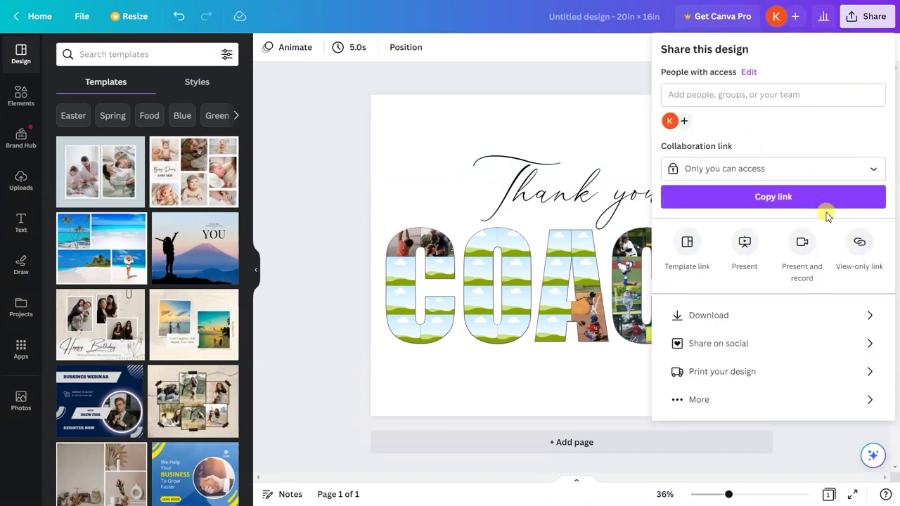
{"action": "left_click", "coordinate": [724, 314]}
{"action": "left_click", "coordinate": [801, 102]}
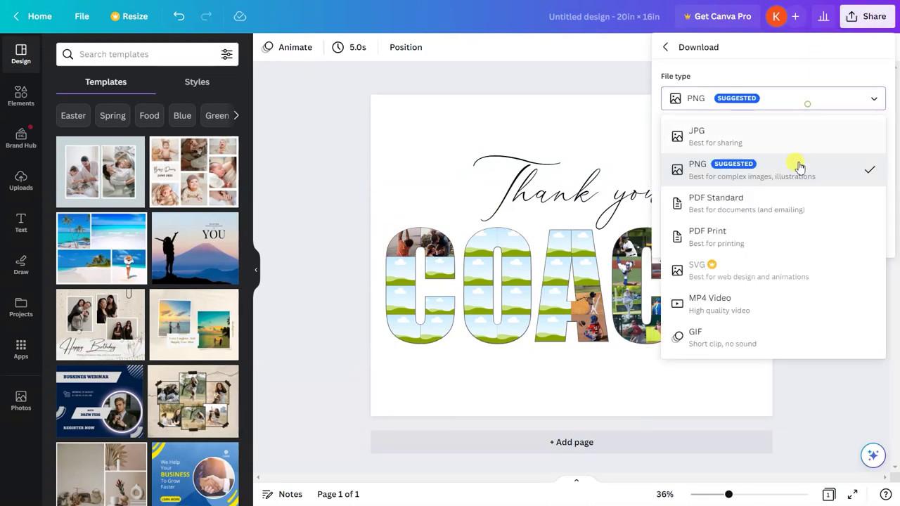
{"action": "left_click", "coordinate": [782, 239]}
{"action": "left_click", "coordinate": [313, 234]}
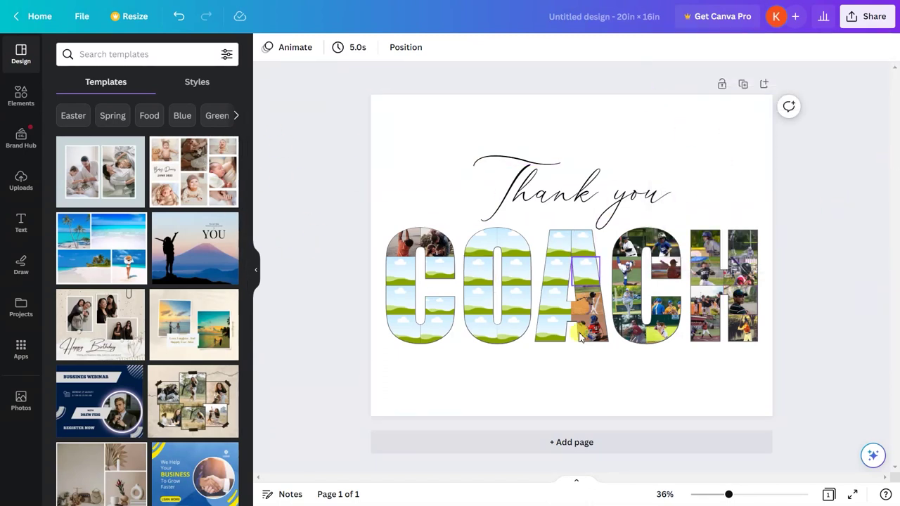
Check in Resize that the design's custom size is 20 × 16 in
{"action": "left_click", "coordinate": [124, 16]}
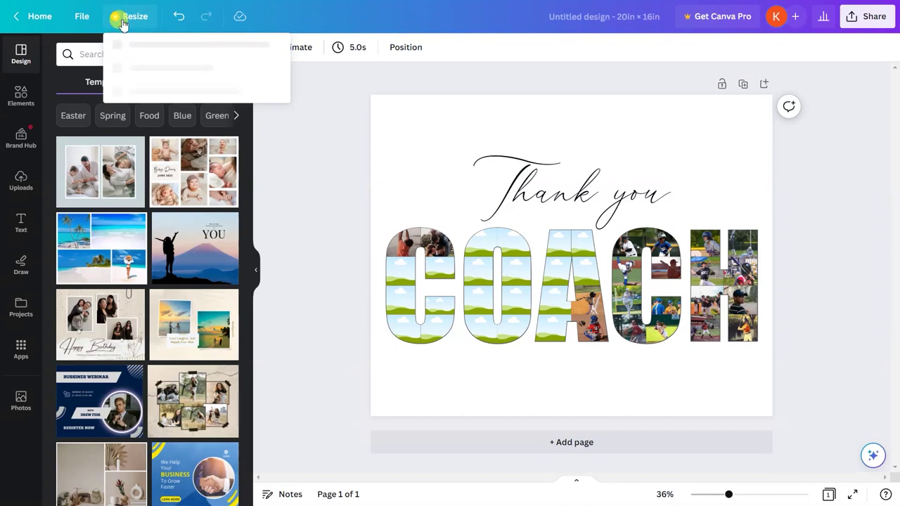
{"action": "left_click", "coordinate": [144, 118]}
{"action": "left_click", "coordinate": [201, 117]}
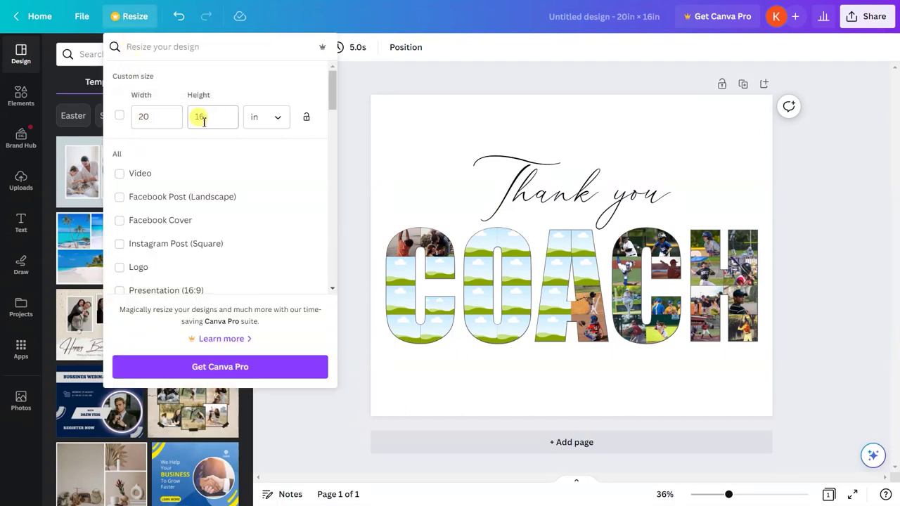
{"action": "left_click", "coordinate": [147, 120]}
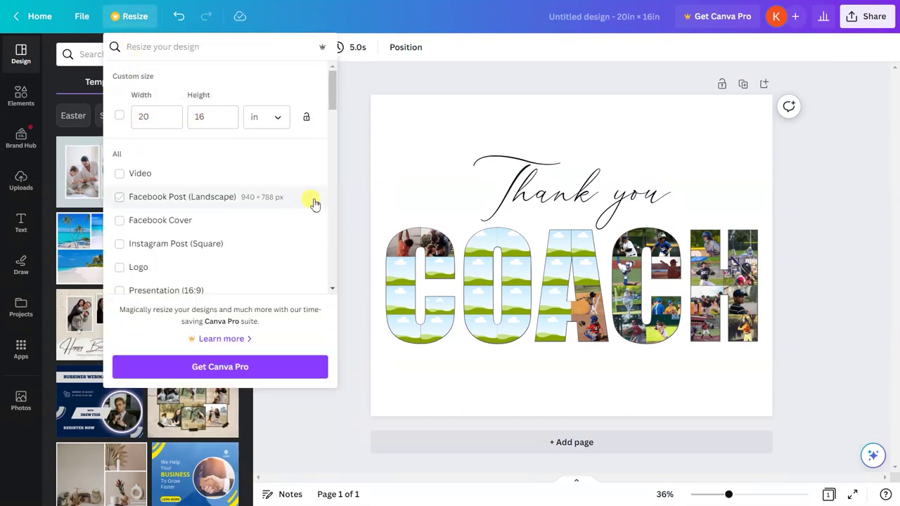
{"action": "left_click", "coordinate": [358, 166]}
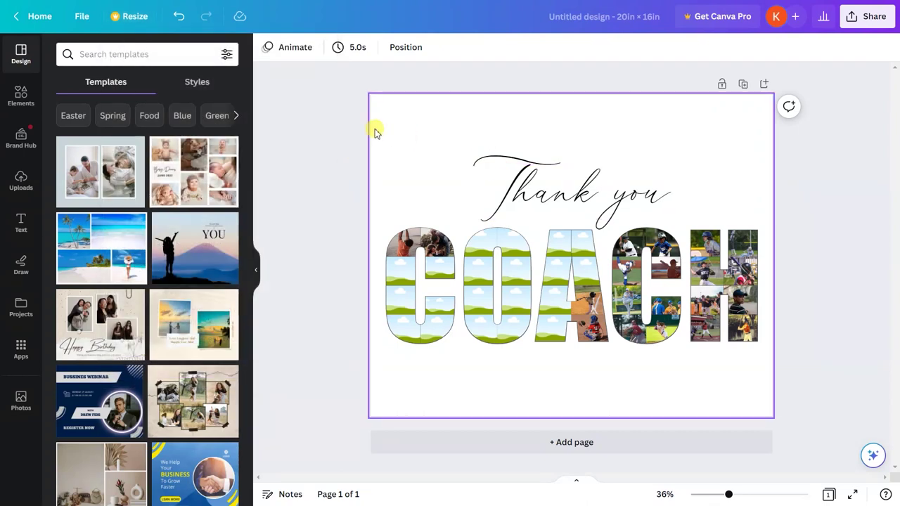
Select the page elements and all of the Thank you text, then show the text-adding options
{"action": "left_click_drag", "start_coordinate": [317, 108], "coordinate": [825, 387]}
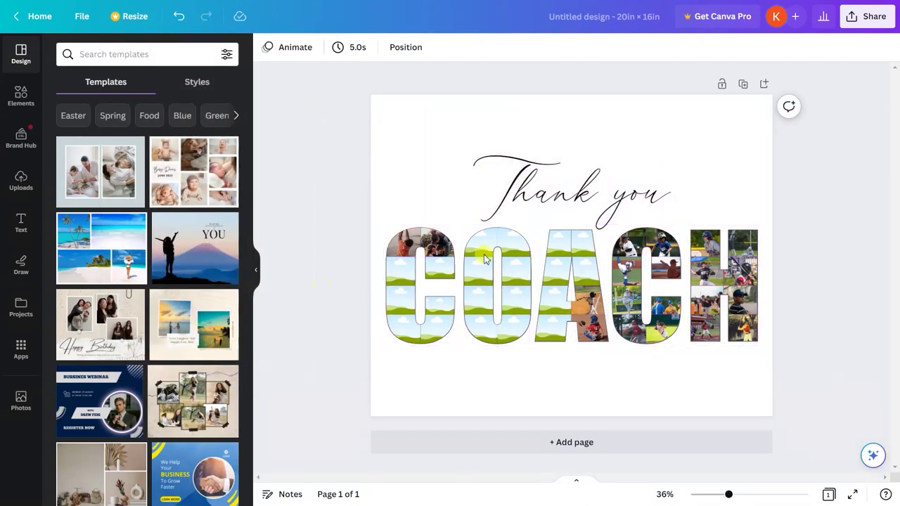
{"action": "left_click", "coordinate": [568, 206]}
{"action": "left_click_drag", "start_coordinate": [517, 197], "coordinate": [676, 211]}
{"action": "left_click", "coordinate": [635, 195]}
{"action": "triple_click", "coordinate": [635, 195]}
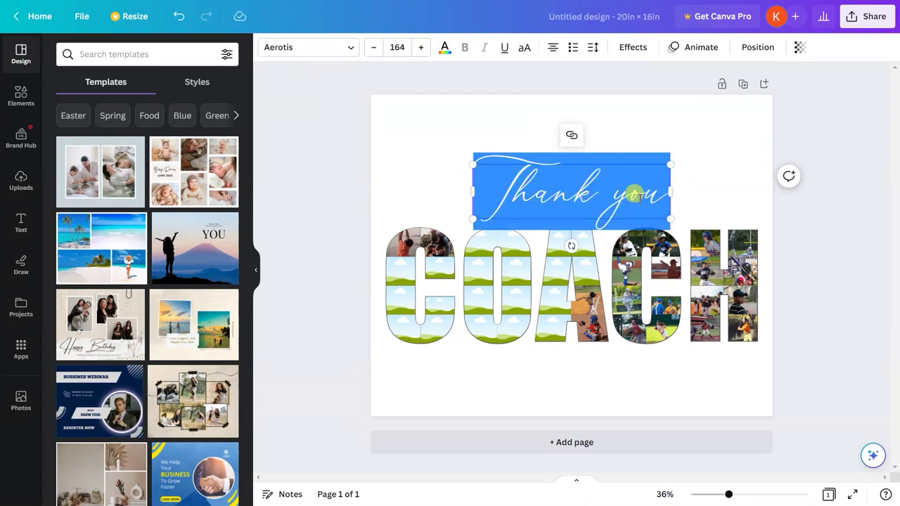
{"action": "left_click", "coordinate": [823, 246]}
{"action": "left_click", "coordinate": [21, 219]}
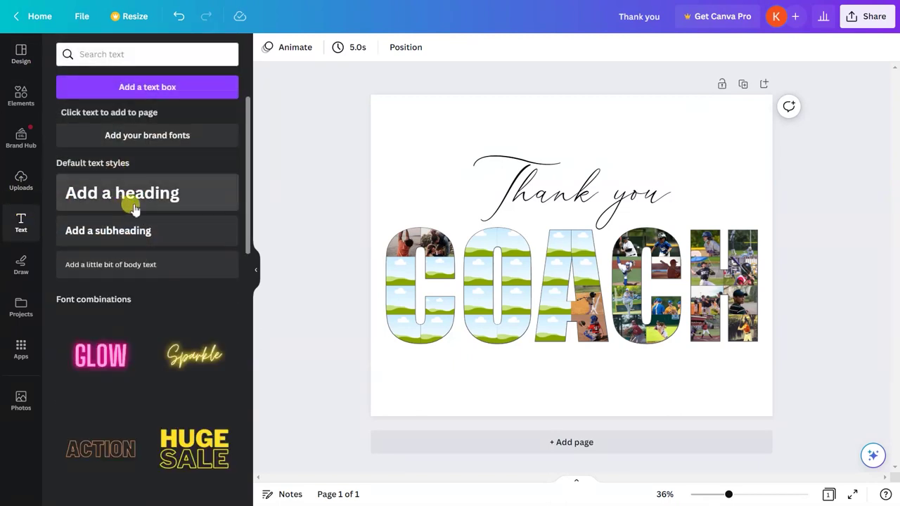
Add a 'For all the memories' subheading centred below COACH and reduce its font size to 25
{"action": "left_click_drag", "start_coordinate": [237, 288], "coordinate": [569, 357]}
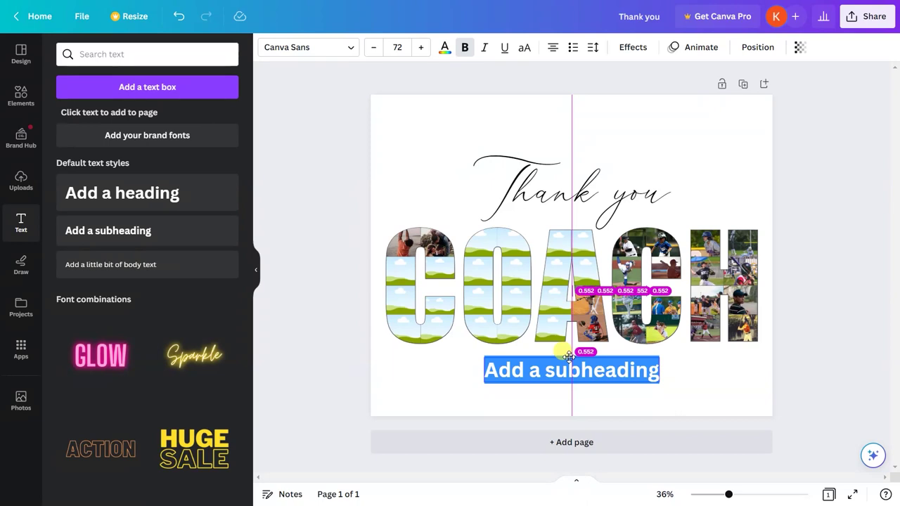
{"action": "left_click_drag", "start_coordinate": [569, 357], "coordinate": [569, 357]}
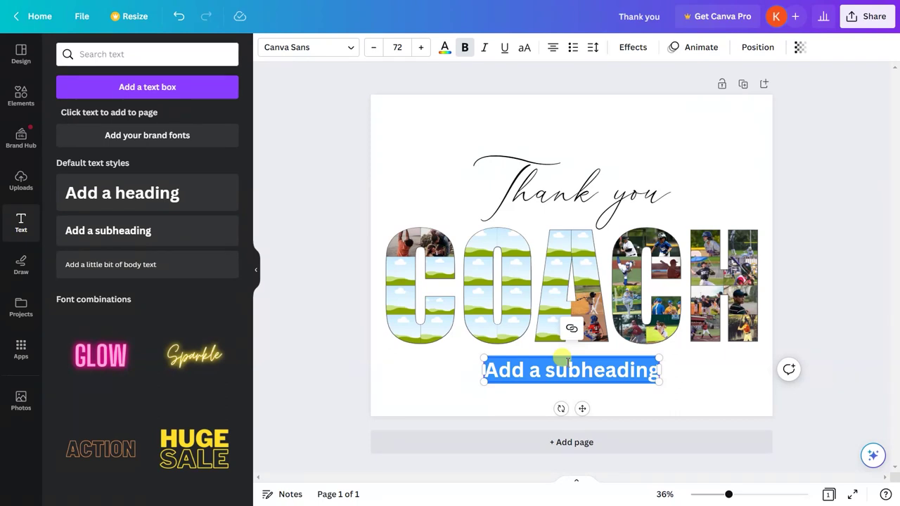
{"action": "type", "text": "For"}
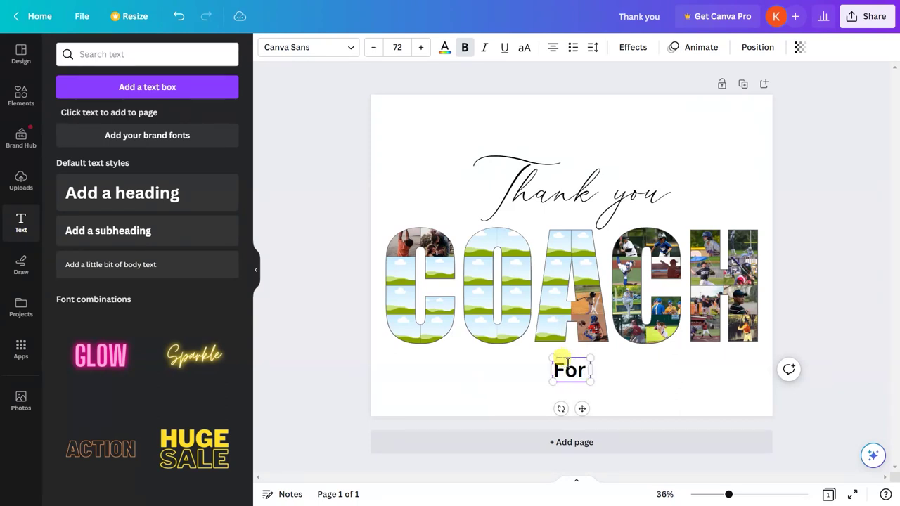
{"action": "type", "text": " all the momories"}
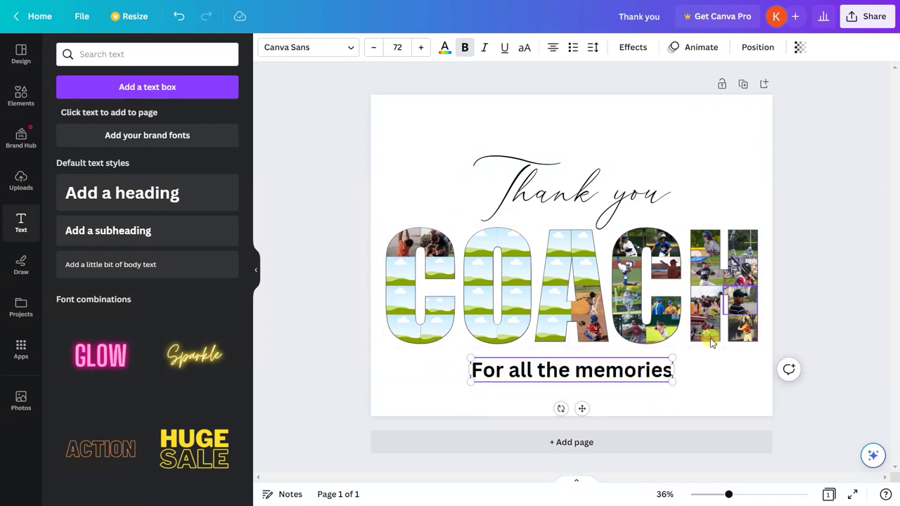
{"action": "left_click_drag", "start_coordinate": [374, 45], "coordinate": [376, 52]}
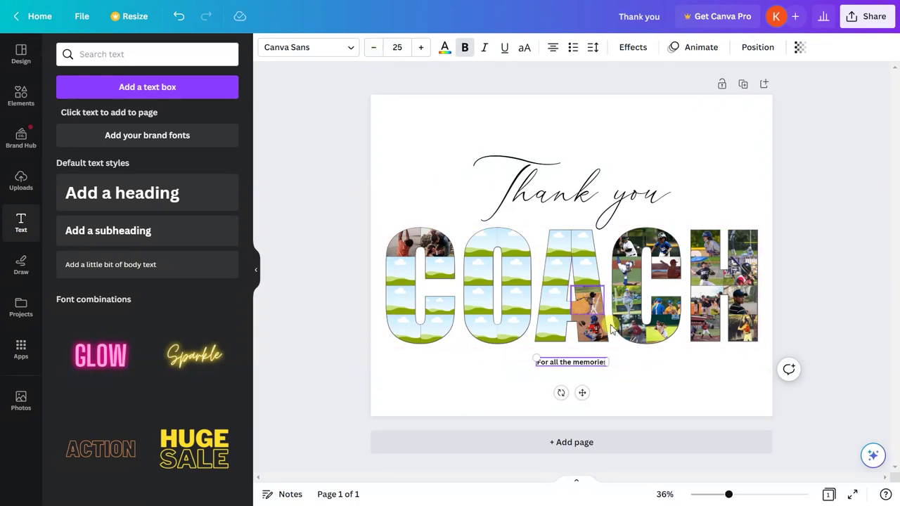
Widen the caption box, switch it to uppercase, and set letter spacing to 587
{"action": "left_click_drag", "start_coordinate": [610, 364], "coordinate": [681, 364]}
{"action": "left_click", "coordinate": [524, 49]}
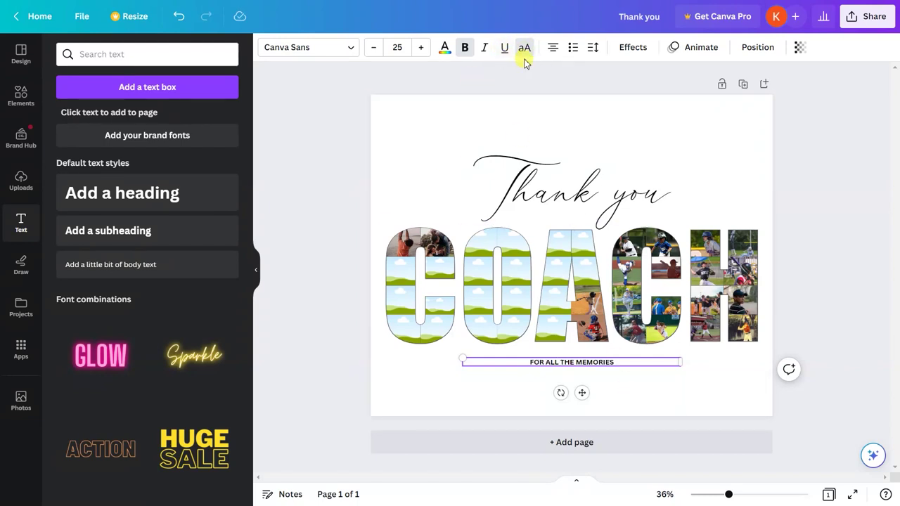
{"action": "left_click", "coordinate": [593, 47]}
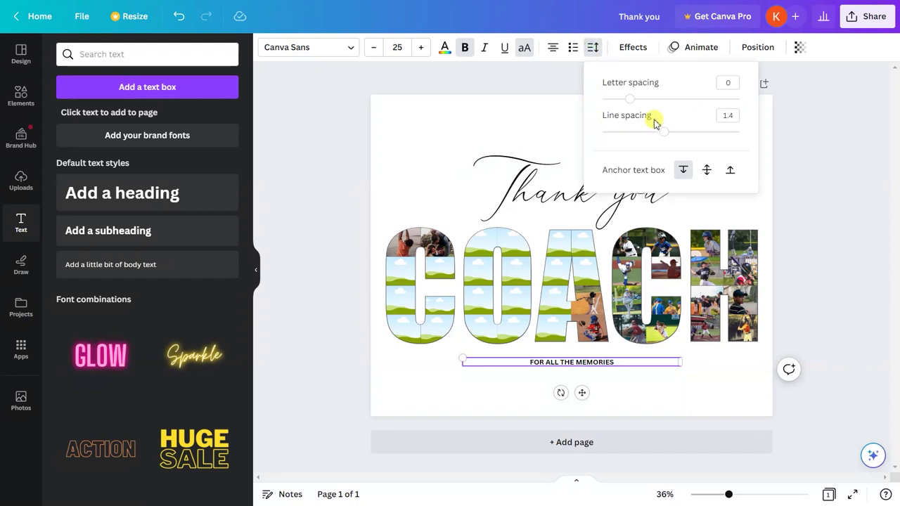
{"action": "left_click_drag", "start_coordinate": [635, 101], "coordinate": [712, 125]}
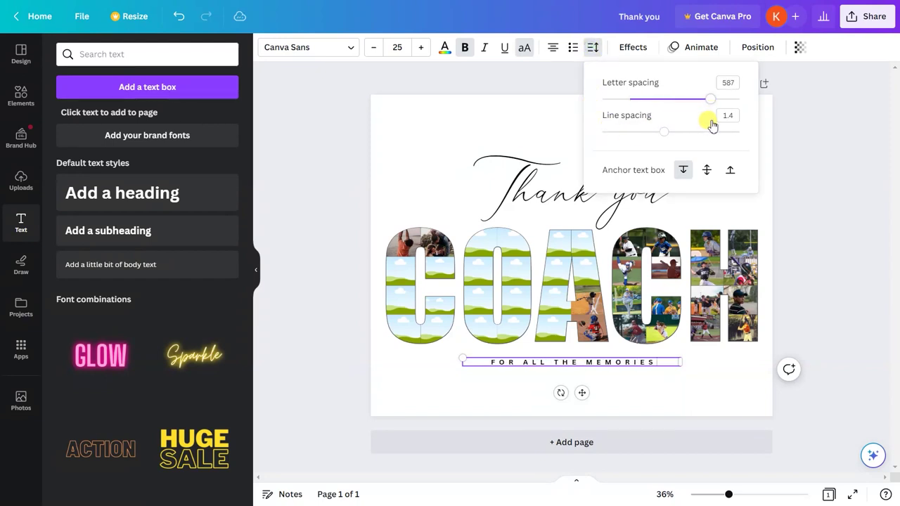
{"action": "left_click", "coordinate": [307, 49]}
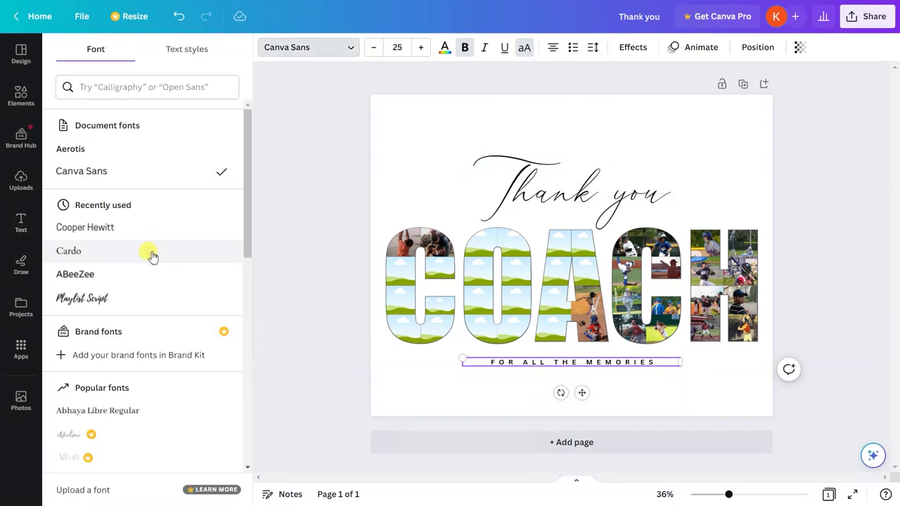
Set the caption to Anonymous Pro at size 31 and nudge it up under COACH
{"action": "scroll", "coordinate": [144, 366], "scroll_direction": "down", "scroll_amount": 5}
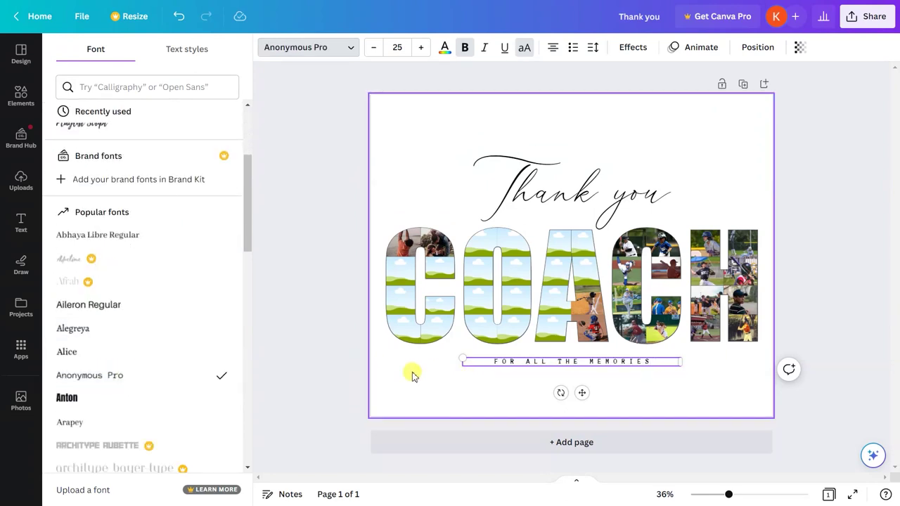
{"action": "left_click", "coordinate": [420, 47]}
{"action": "left_click", "coordinate": [419, 47]}
{"action": "left_click", "coordinate": [419, 47]}
{"action": "left_click", "coordinate": [419, 47]}
{"action": "left_click", "coordinate": [419, 47]}
{"action": "left_click", "coordinate": [420, 47]}
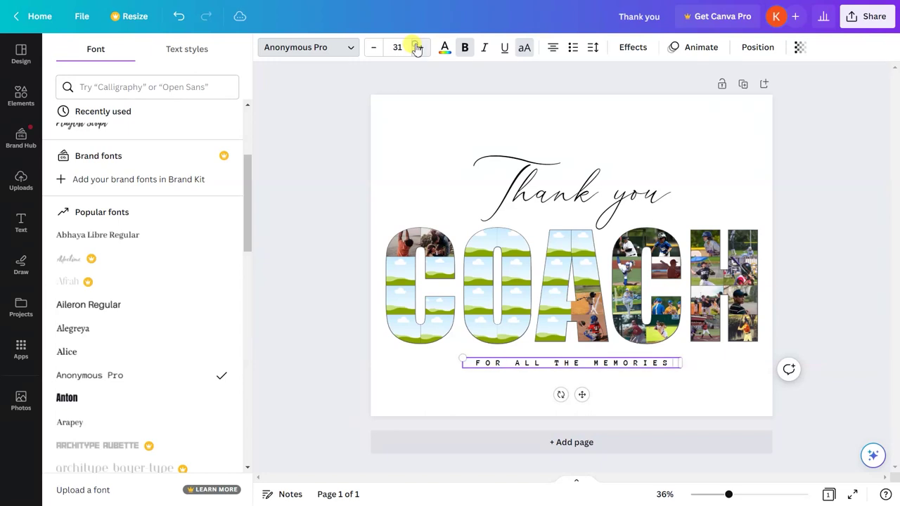
{"action": "left_click", "coordinate": [818, 259]}
{"action": "left_click", "coordinate": [852, 215]}
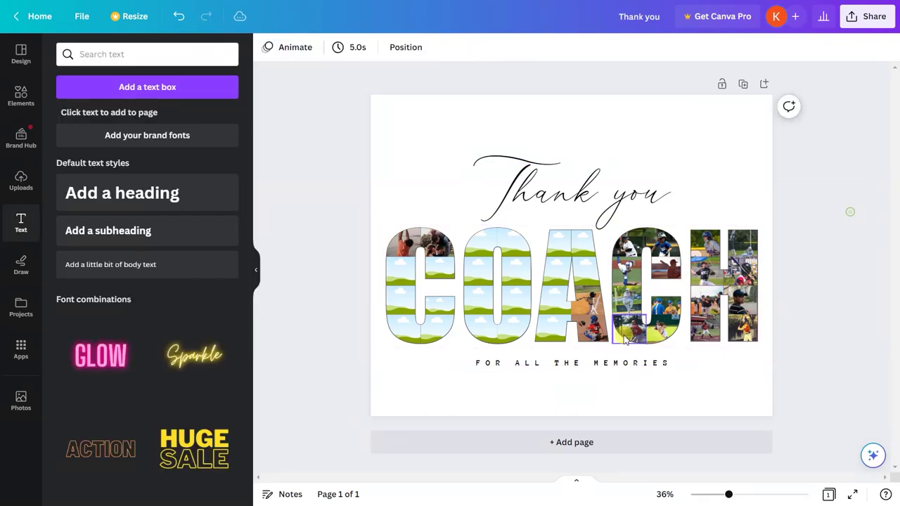
{"action": "left_click_drag", "start_coordinate": [615, 359], "coordinate": [617, 354]}
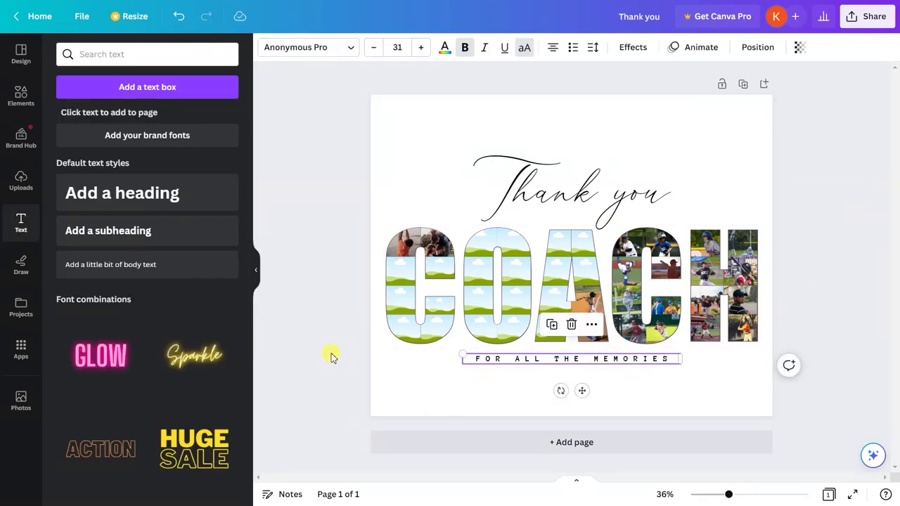
{"action": "left_click", "coordinate": [332, 355]}
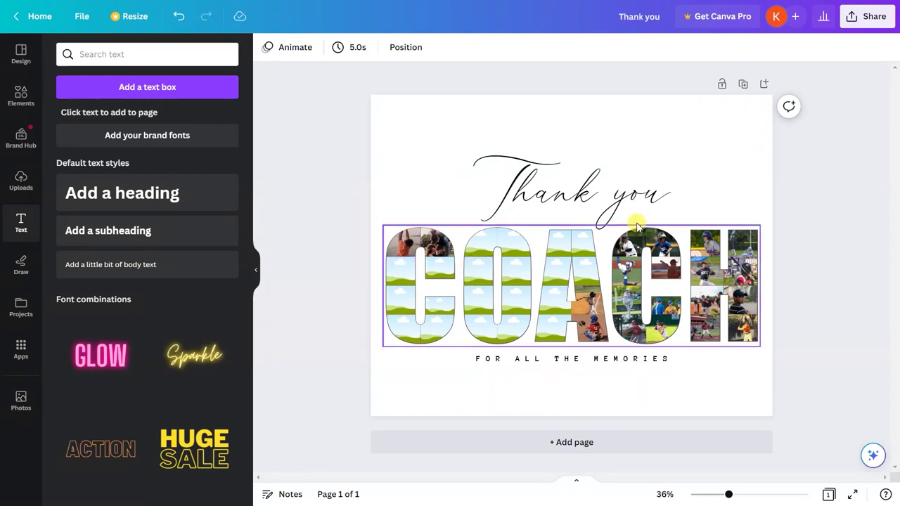